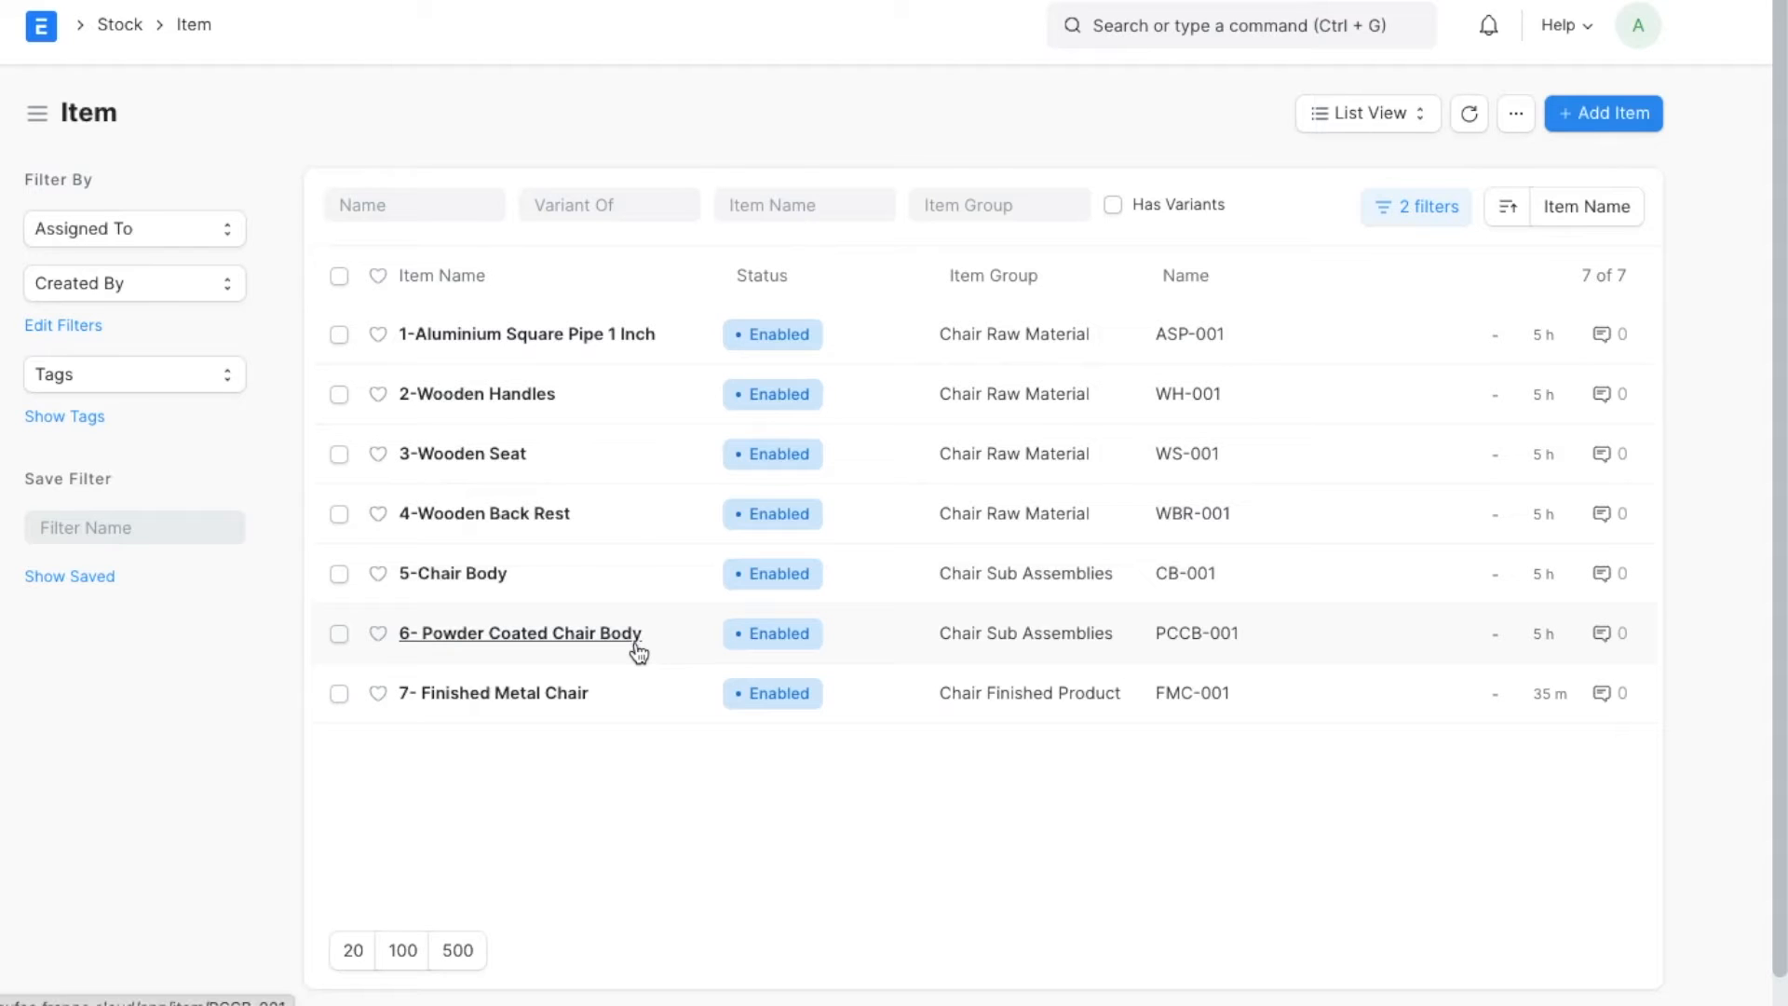
Review the chair items and the materials in the BOMs for Chair Body, Powder Coated Chair Body and Finished Metal Chair.
{"action": "mouse_move", "coordinate": [639, 653]}
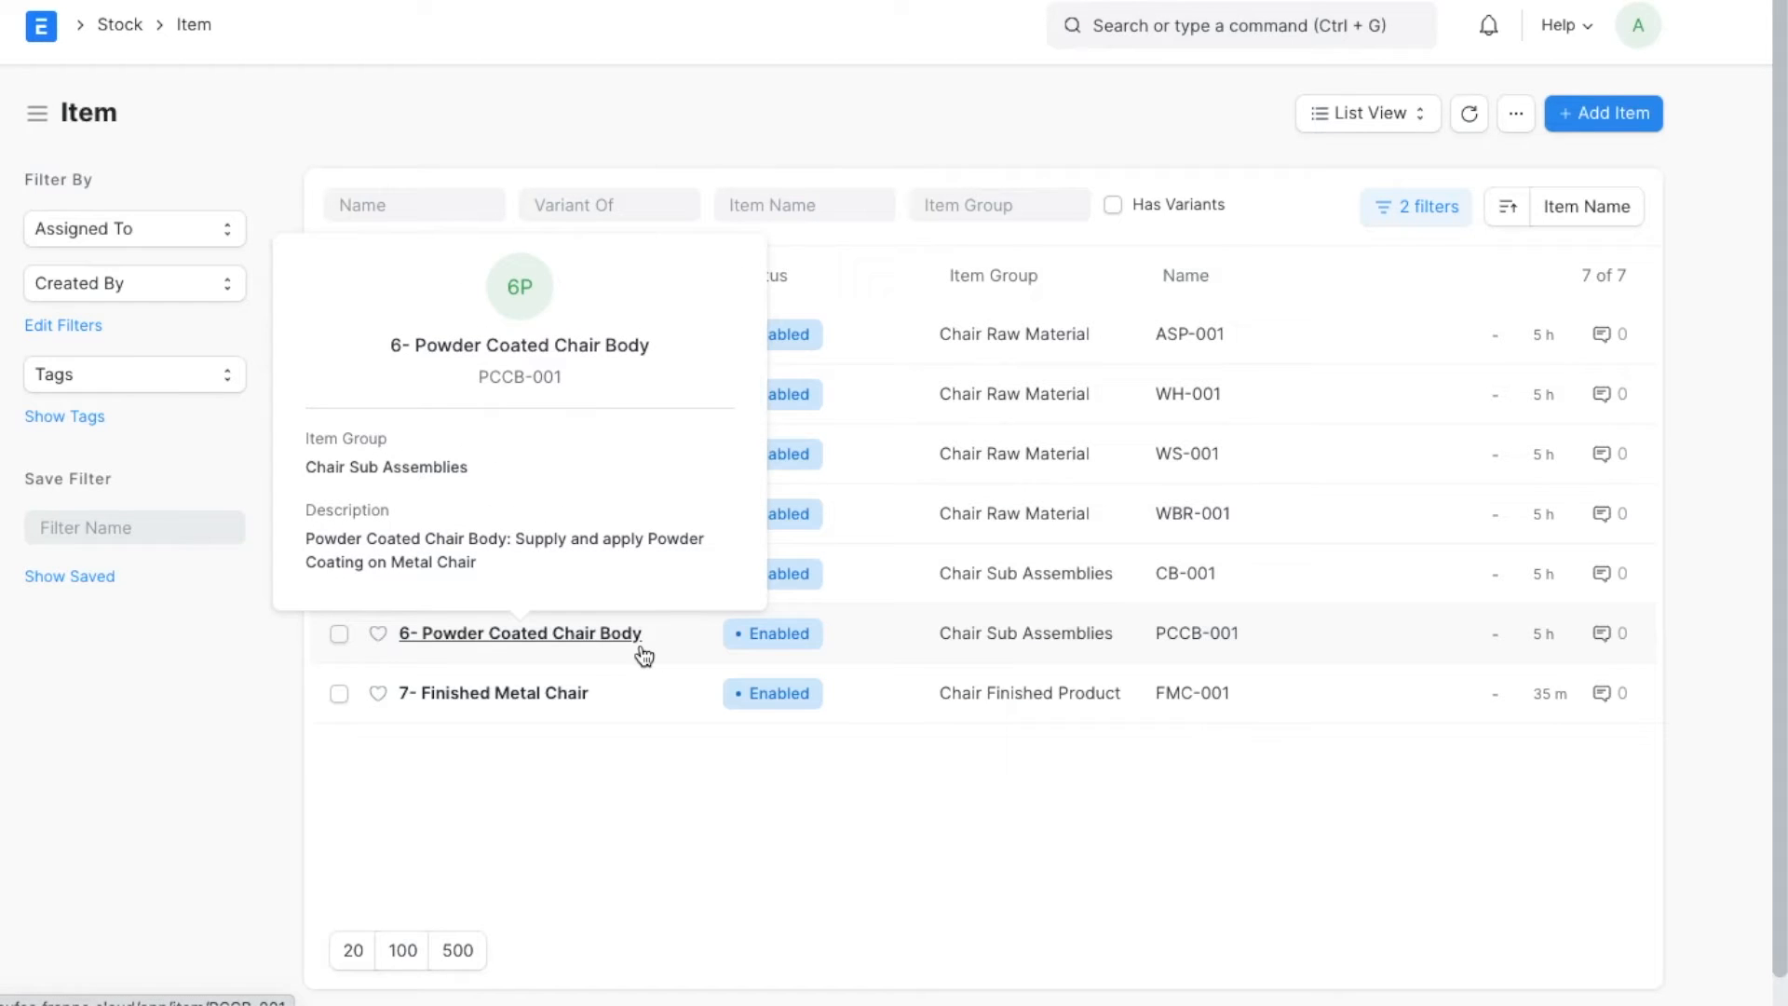
{"action": "left_click", "coordinate": [1043, 639]}
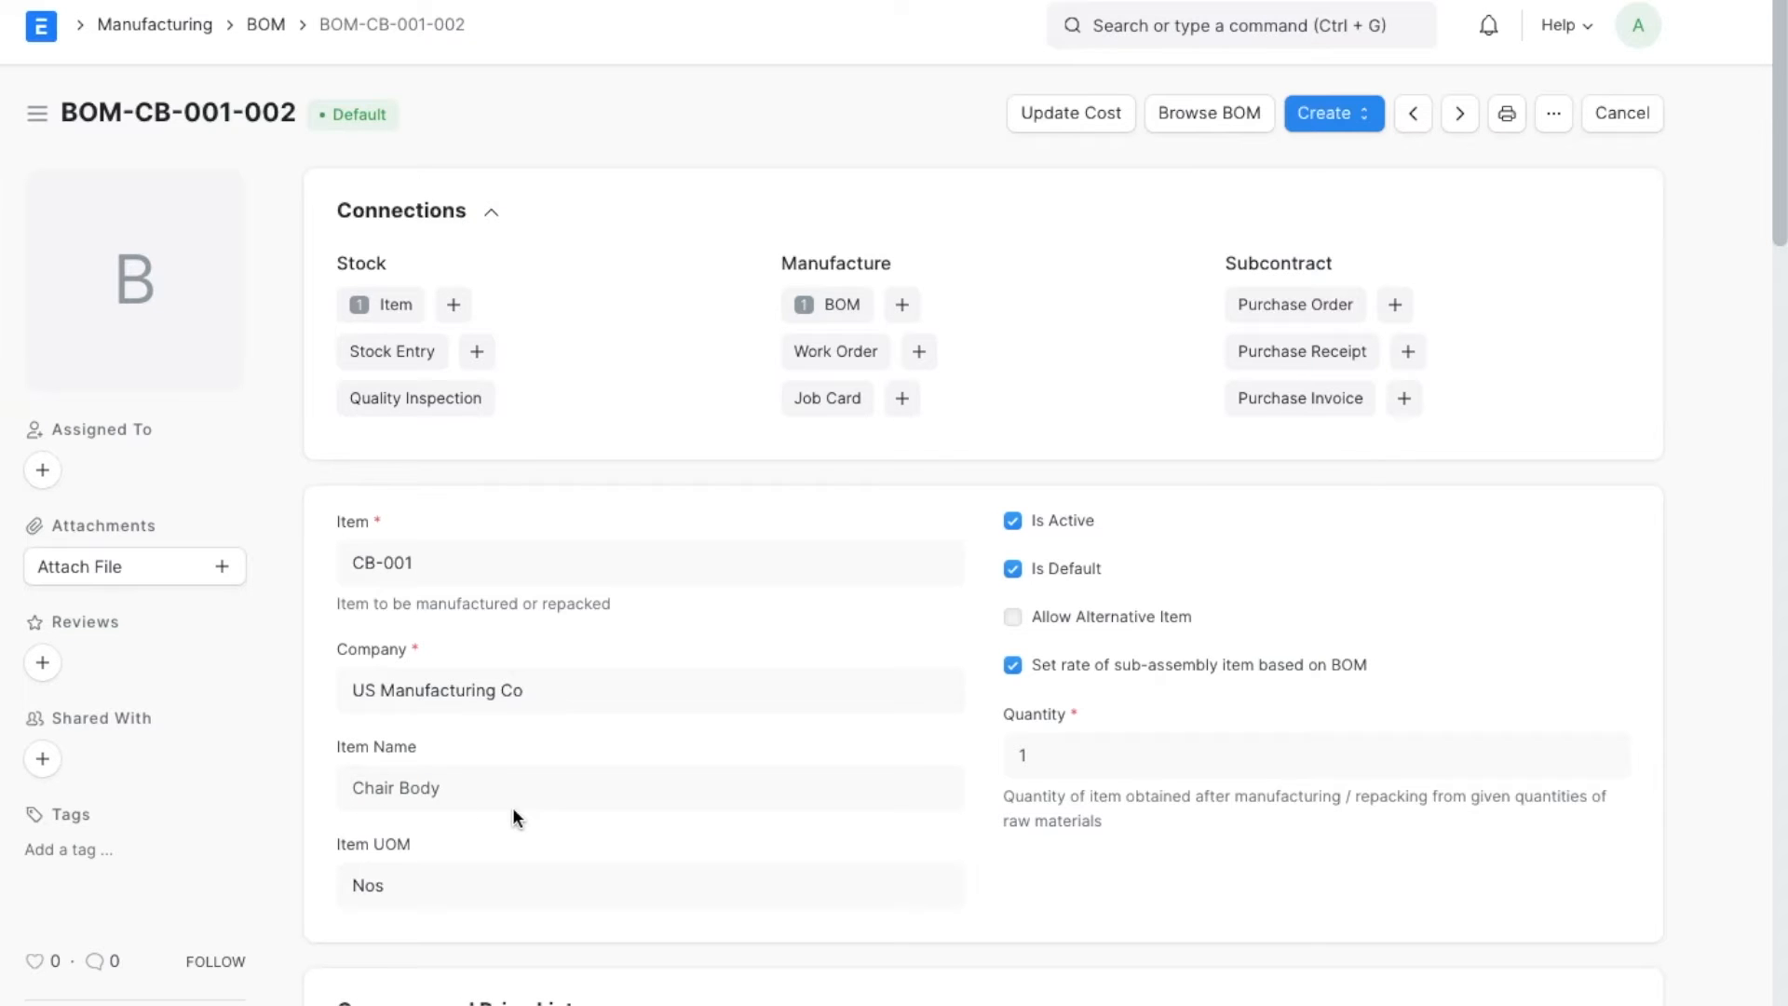
{"action": "scroll", "coordinate": [513, 807], "scroll_direction": "down", "scroll_amount": 6}
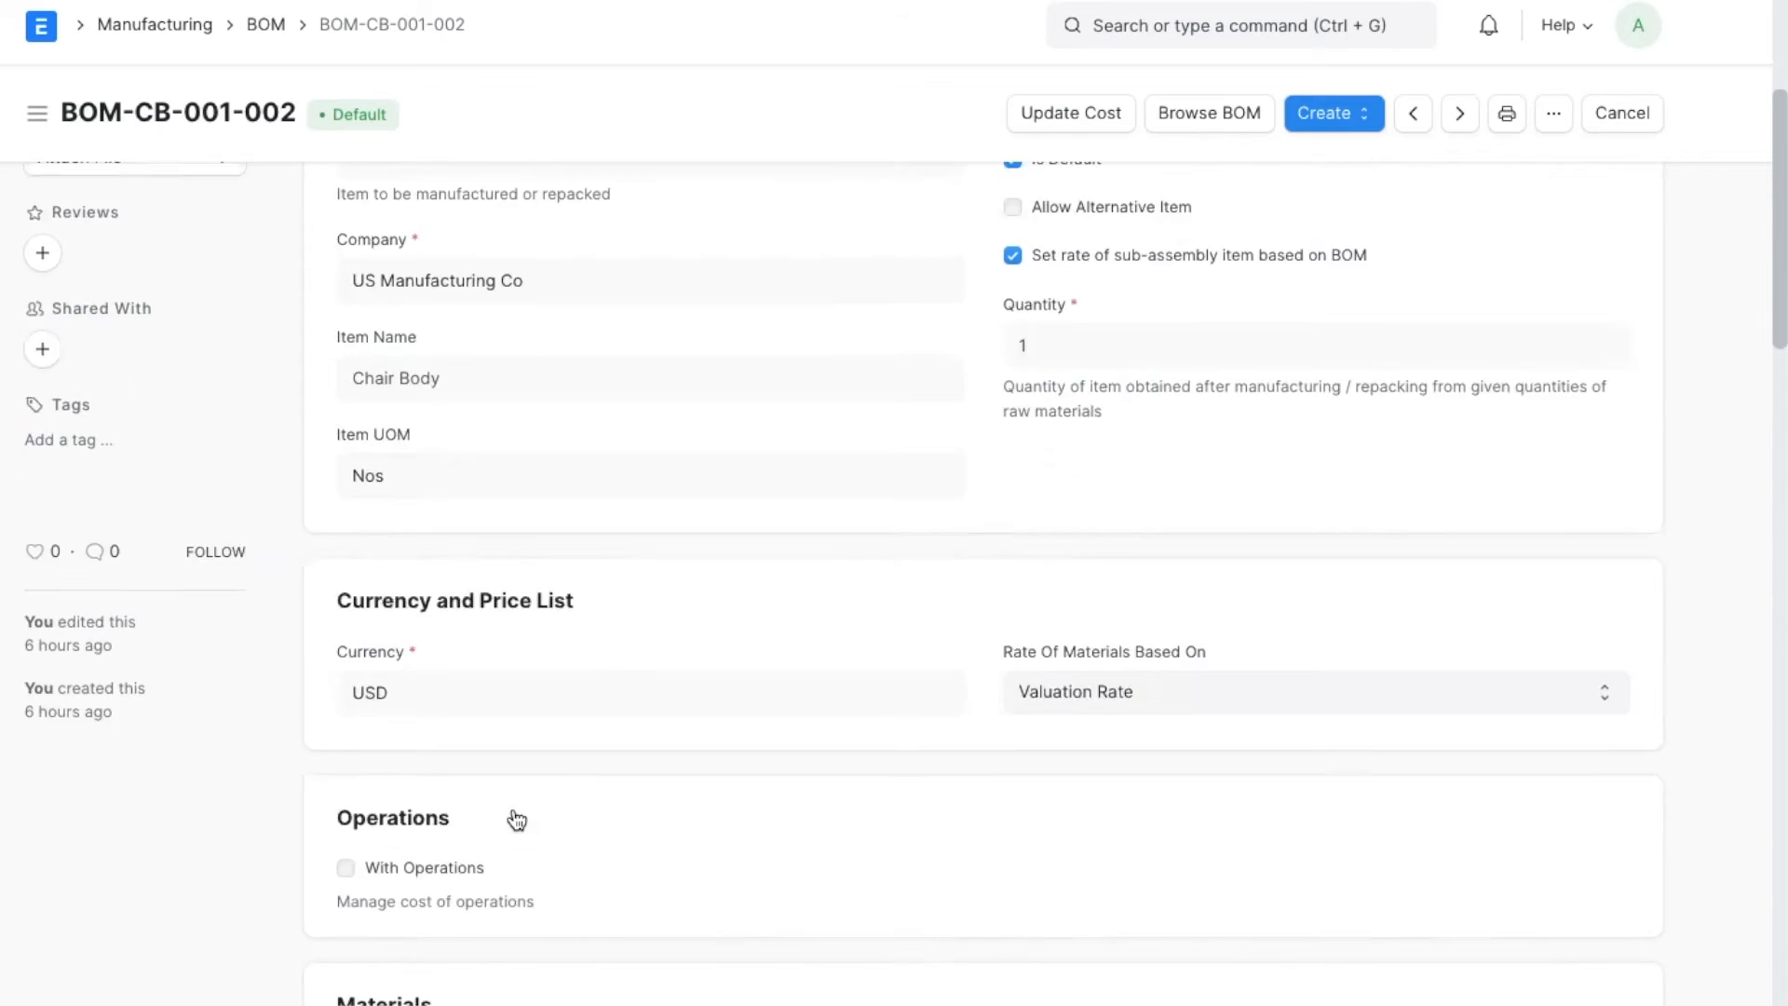
{"action": "scroll", "coordinate": [513, 813], "scroll_direction": "down", "scroll_amount": 4}
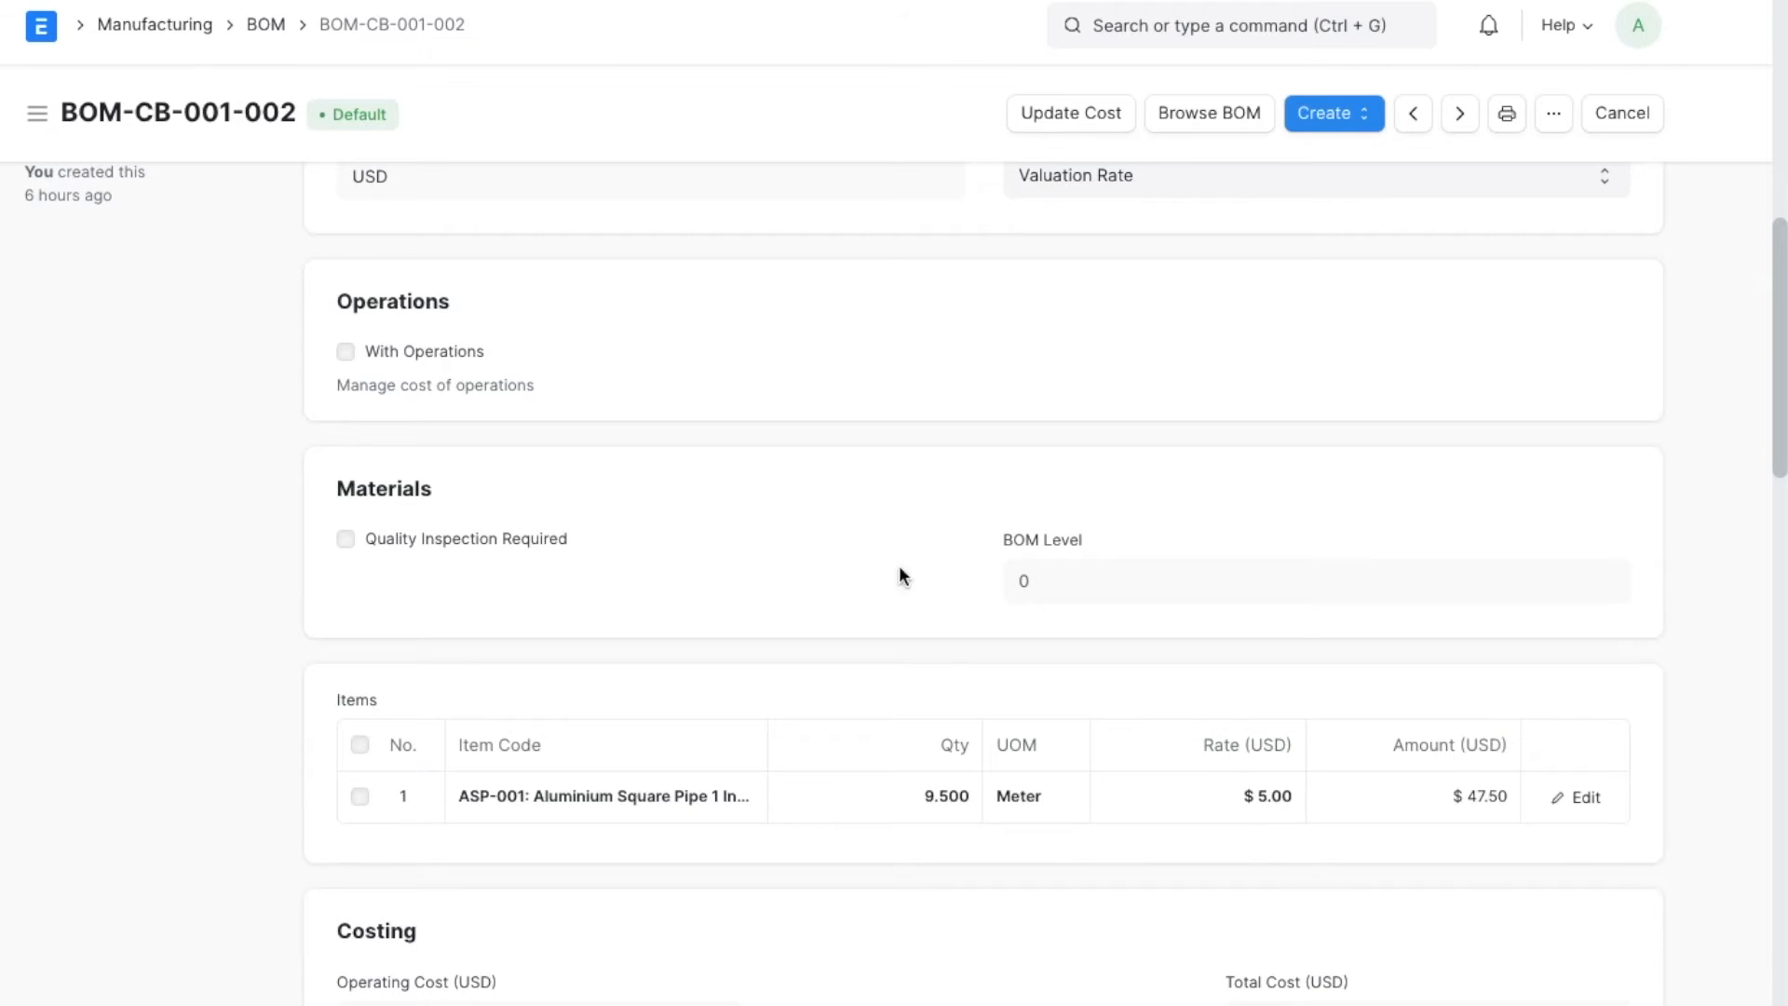
{"action": "scroll", "coordinate": [810, 544], "scroll_direction": "up", "scroll_amount": 7}
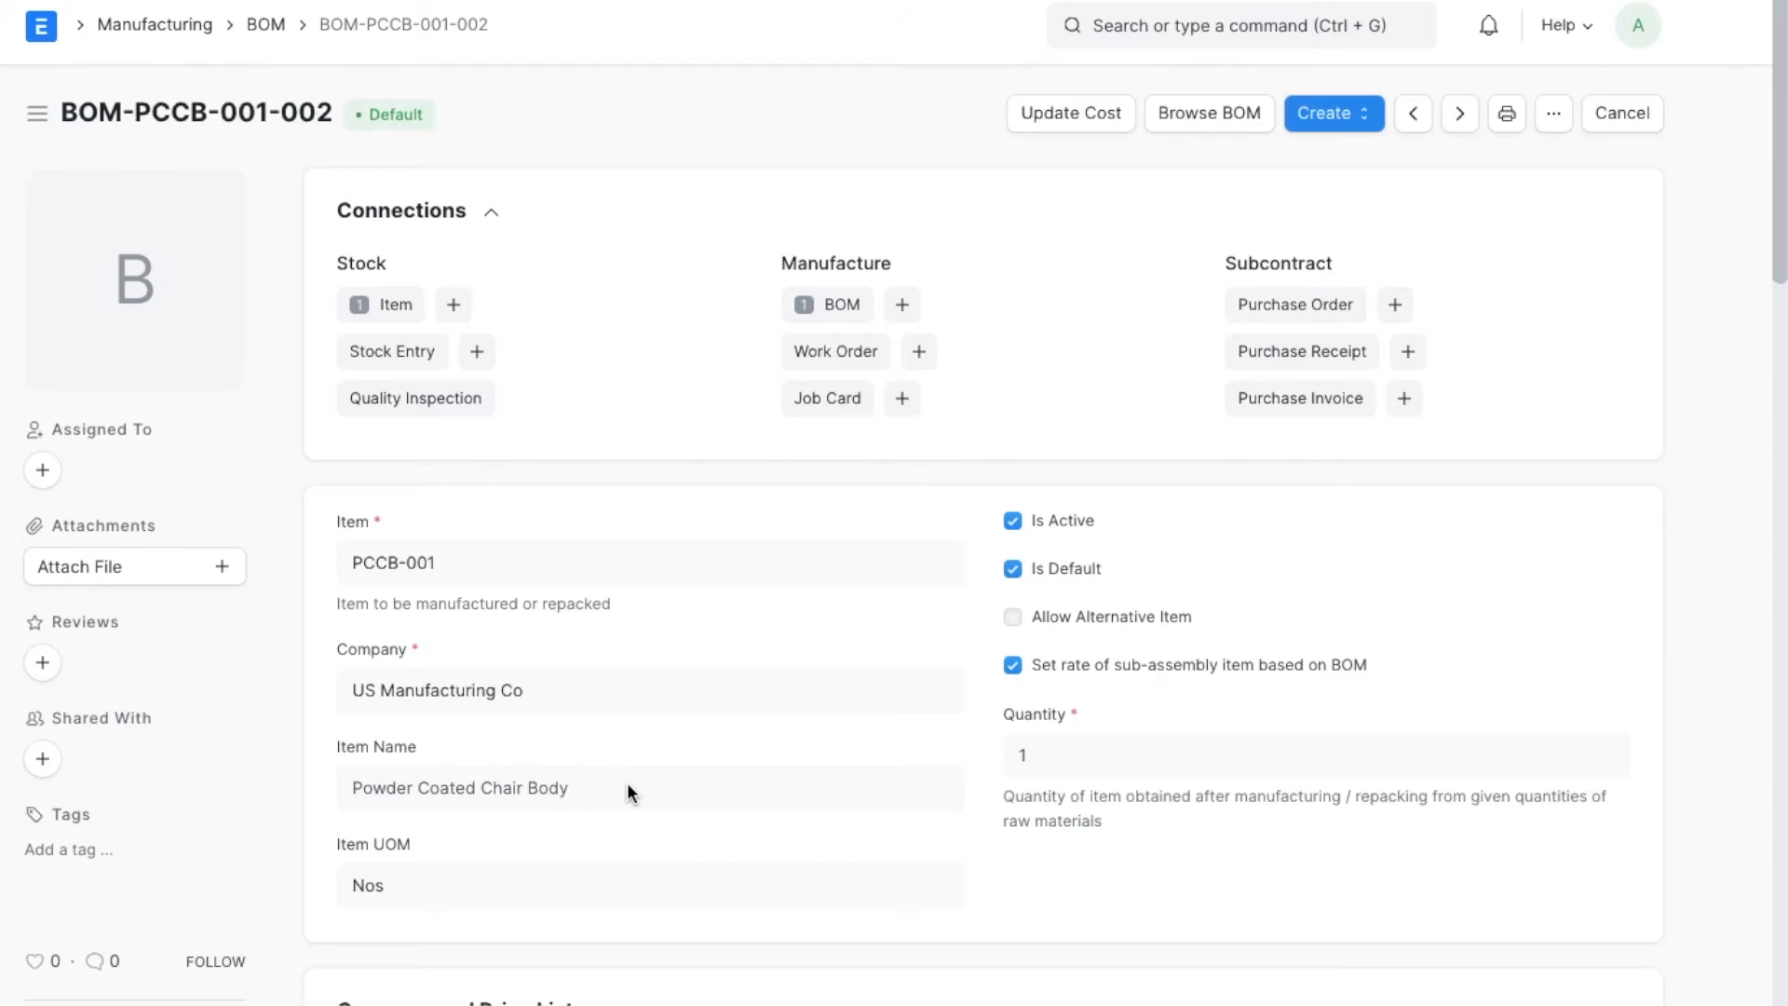
{"action": "scroll", "coordinate": [627, 788], "scroll_direction": "down", "scroll_amount": 6}
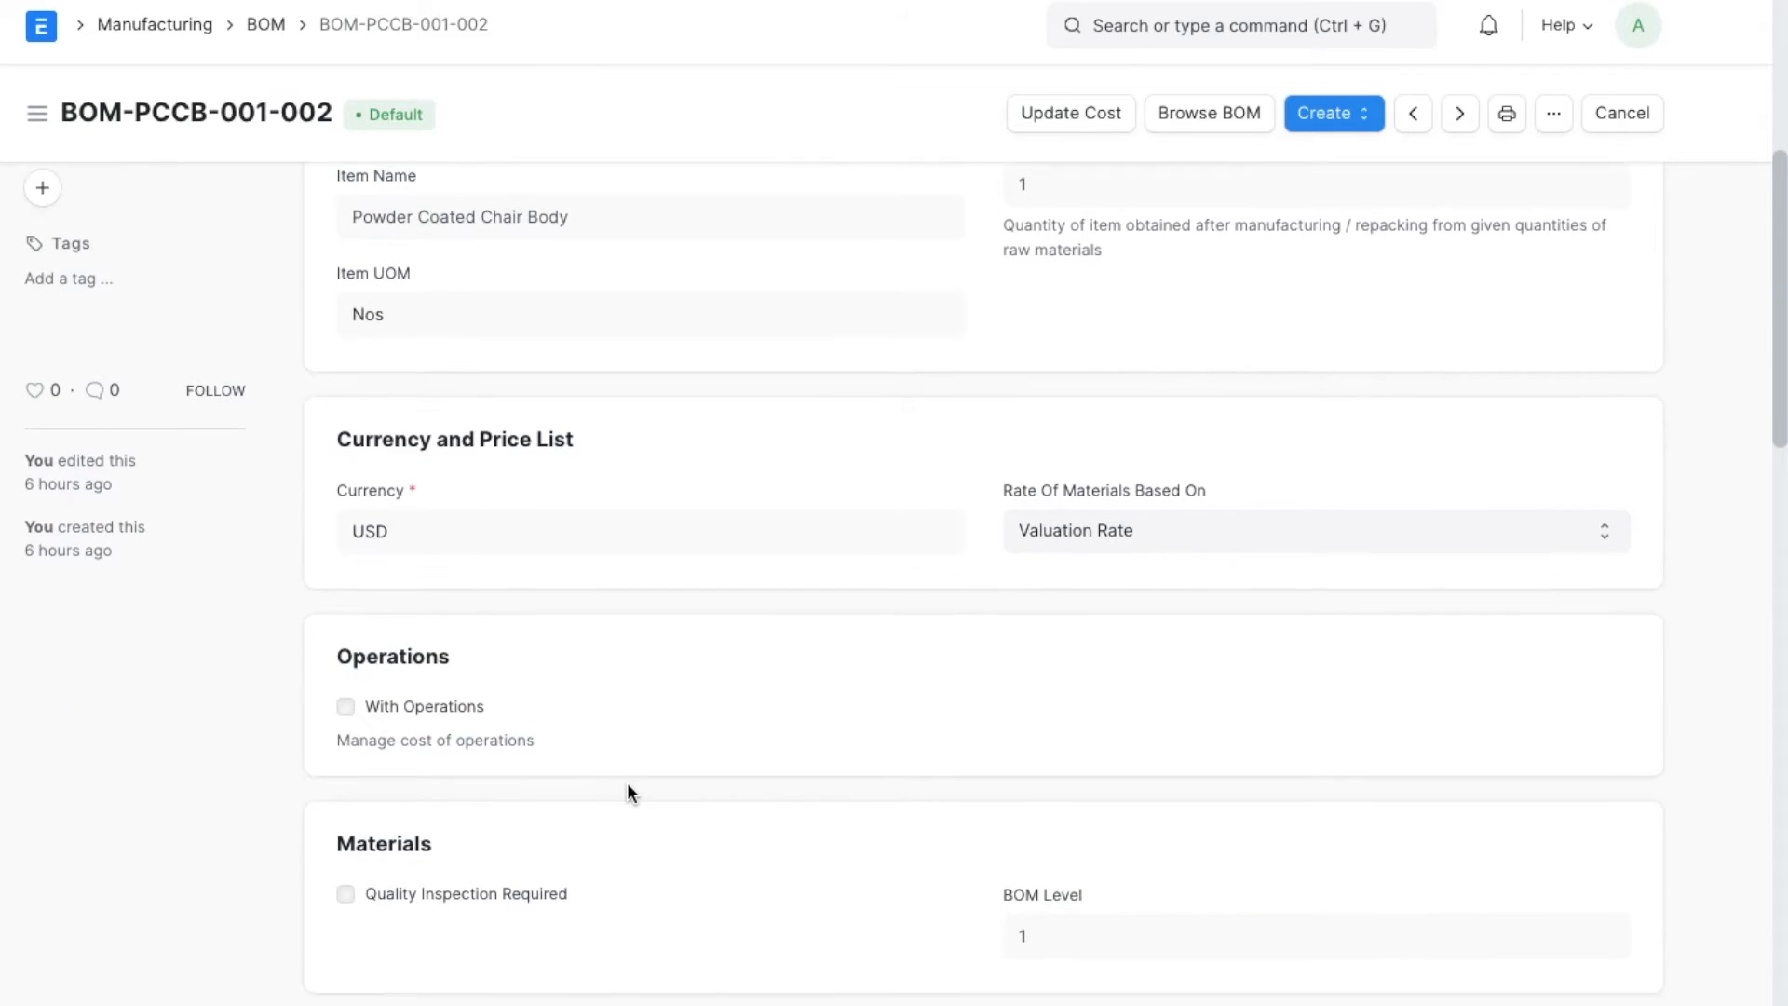
{"action": "scroll", "coordinate": [628, 785], "scroll_direction": "down", "scroll_amount": 4}
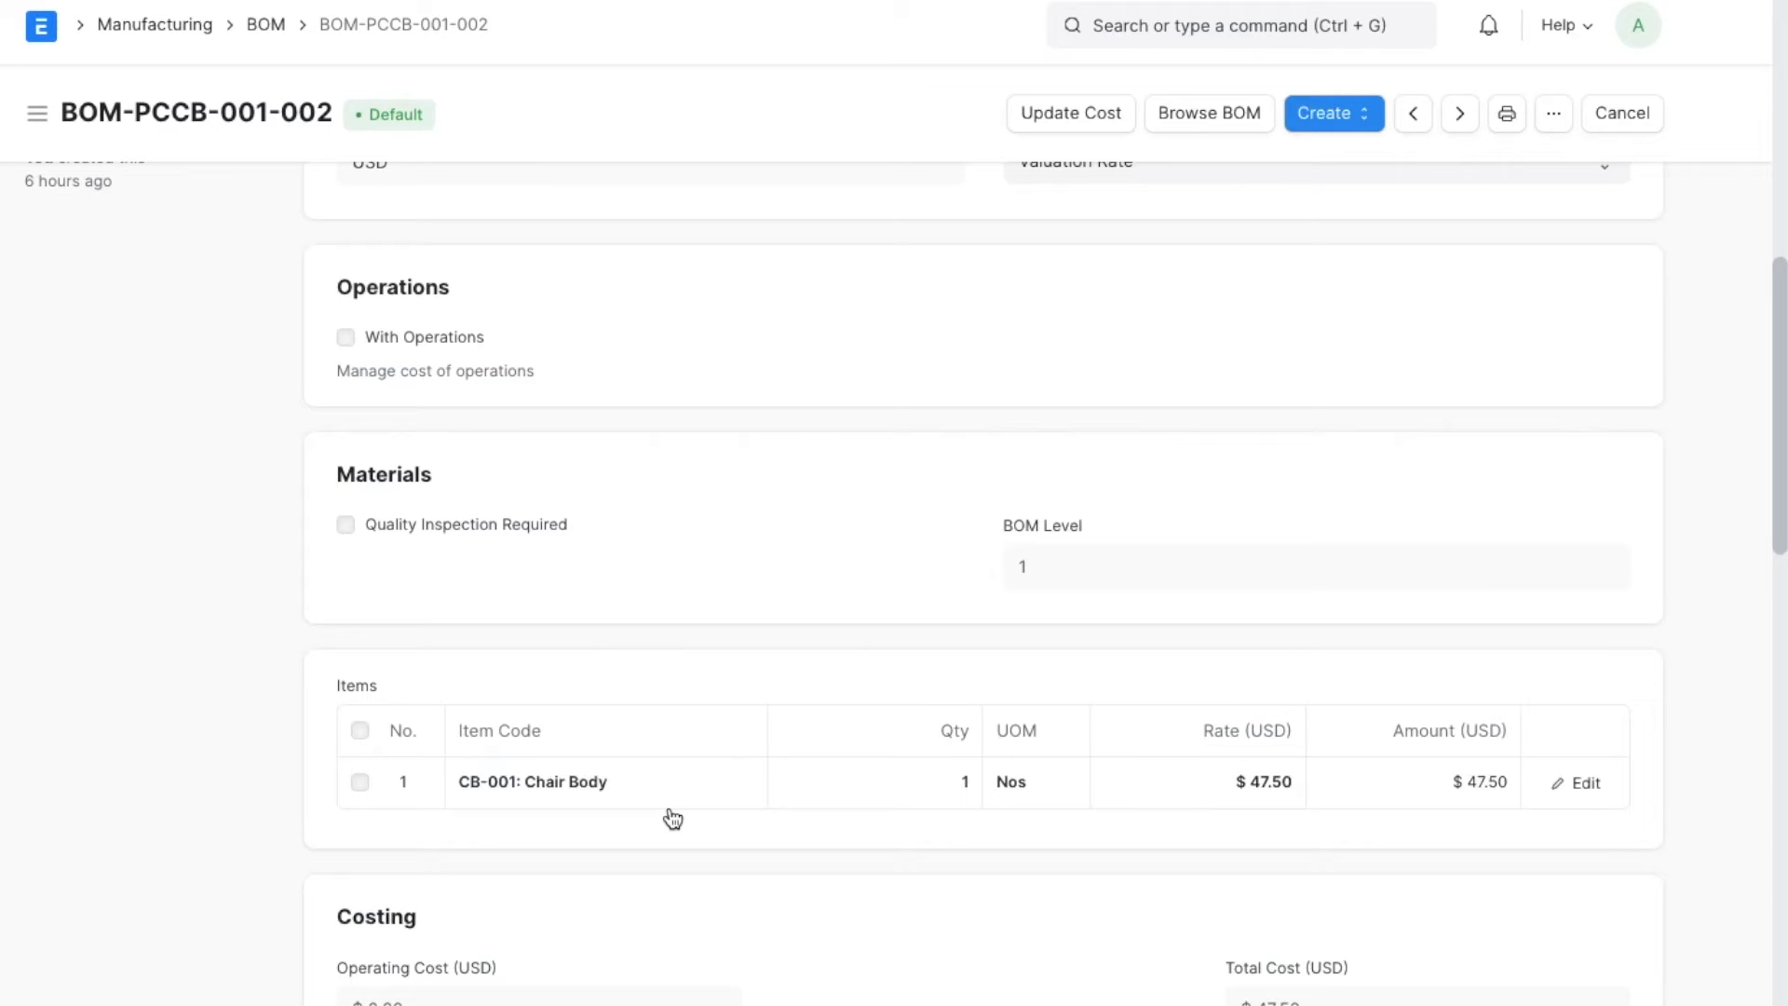
{"action": "key", "text": "ctrl+Tab"}
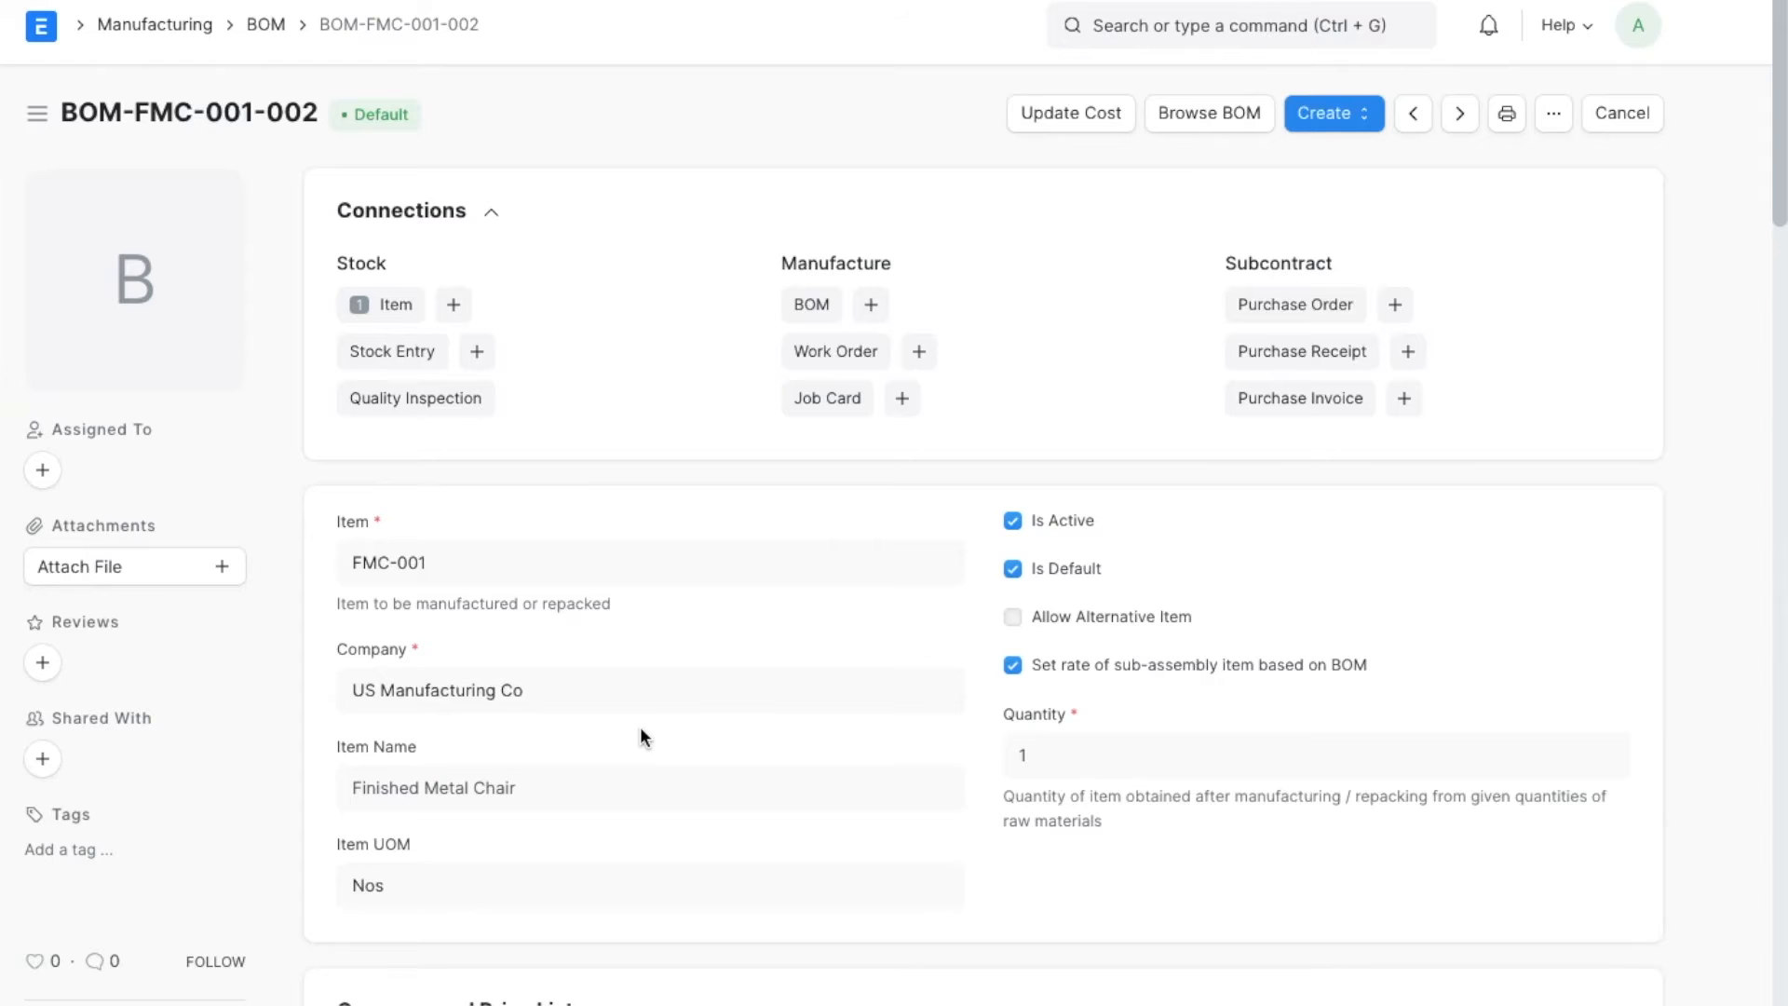
{"action": "scroll", "coordinate": [640, 731], "scroll_direction": "down", "scroll_amount": 10}
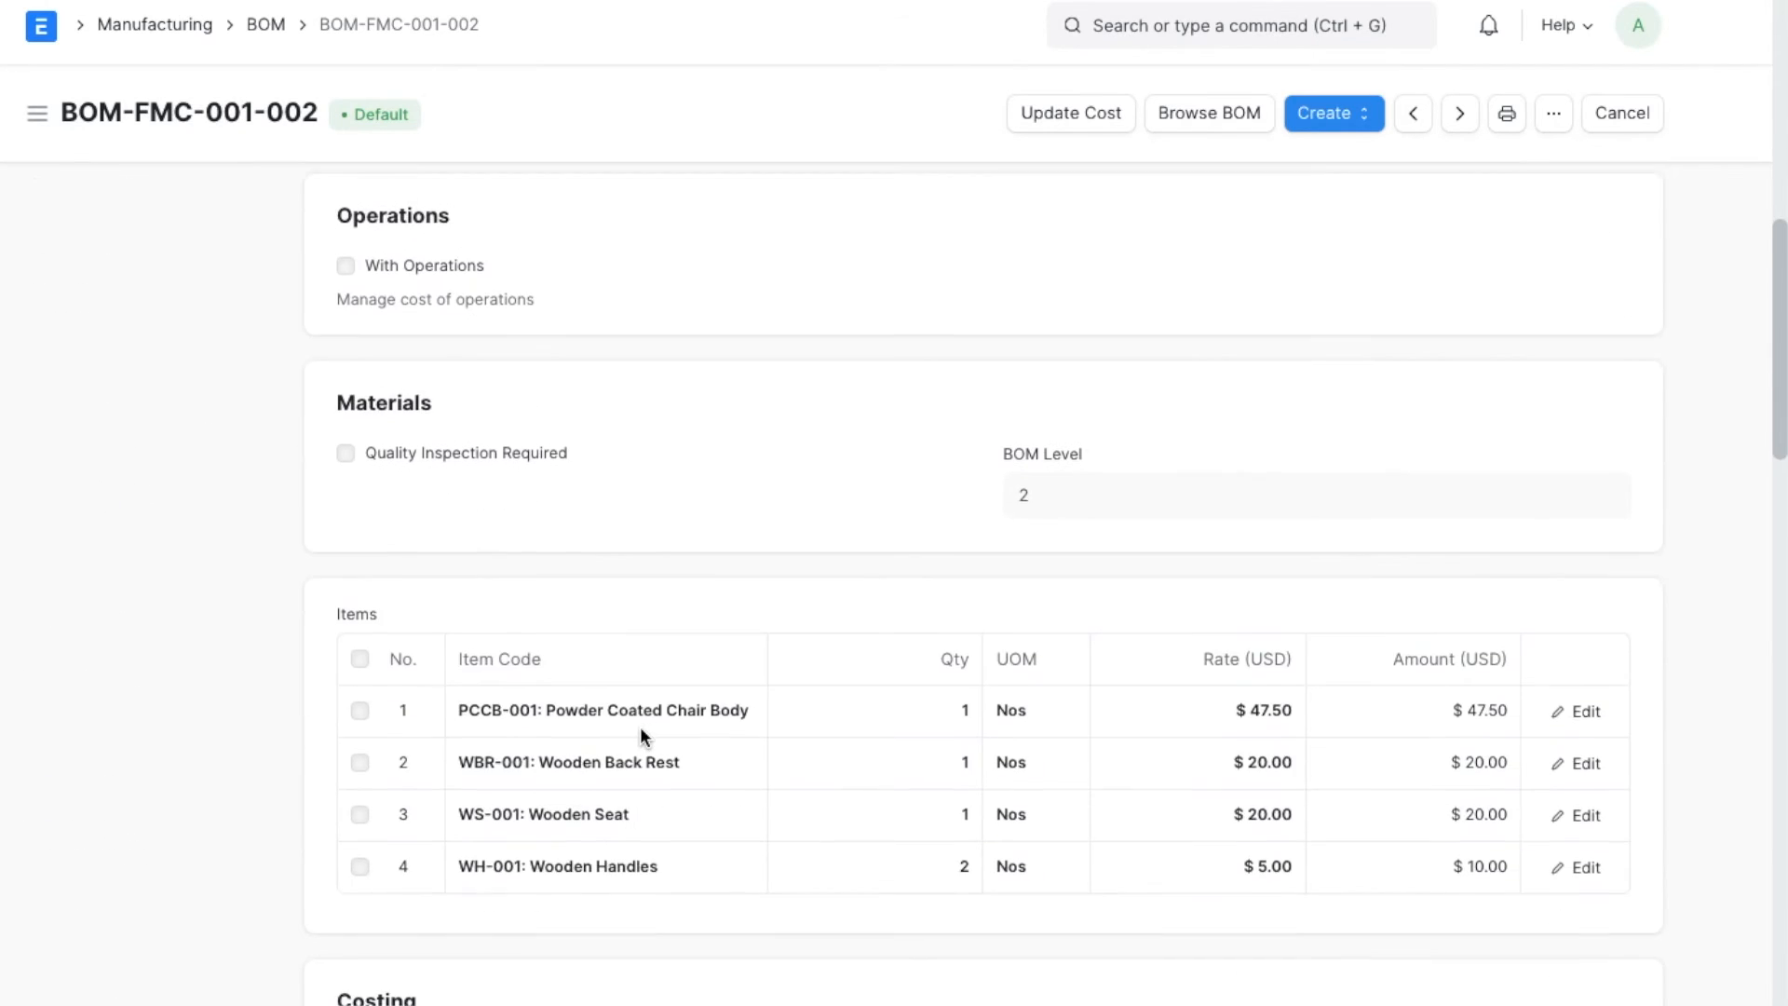
{"action": "scroll", "coordinate": [640, 731], "scroll_direction": "down", "scroll_amount": 2}
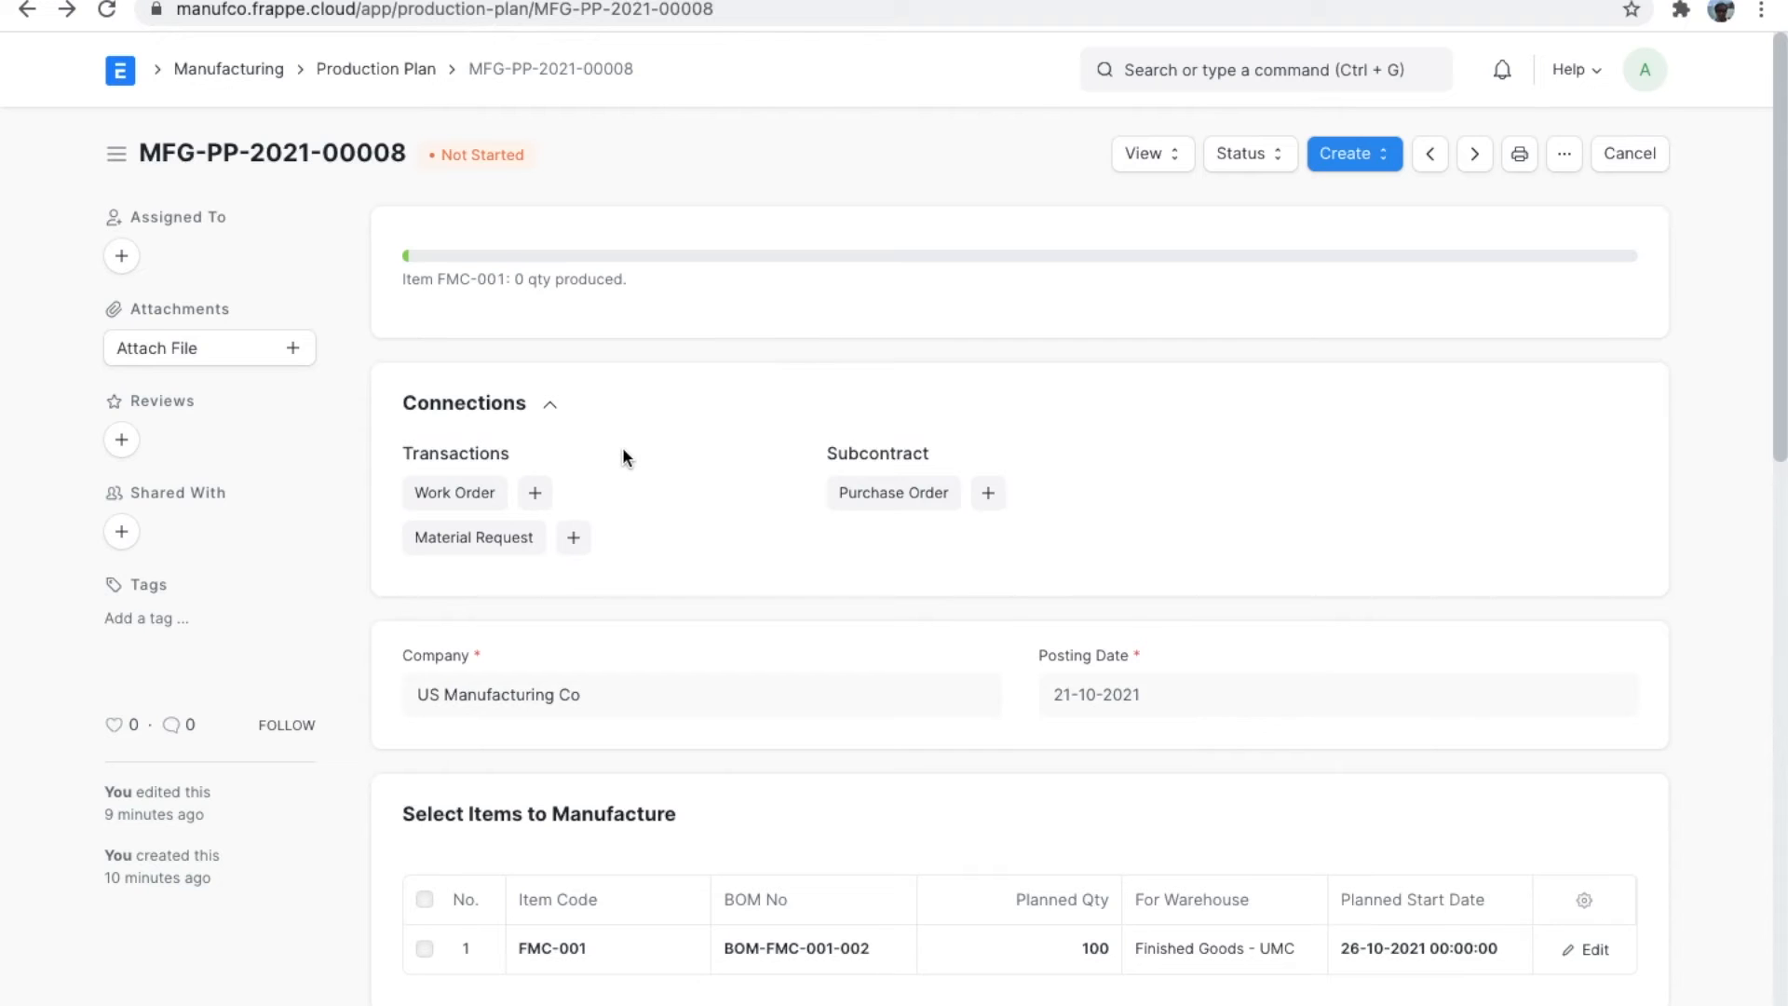
Create the work orders and subcontract purchase order from the production plan for 100 FMC-001 starting 26-10-2021.
{"action": "scroll", "coordinate": [623, 447], "scroll_direction": "down", "scroll_amount": 3}
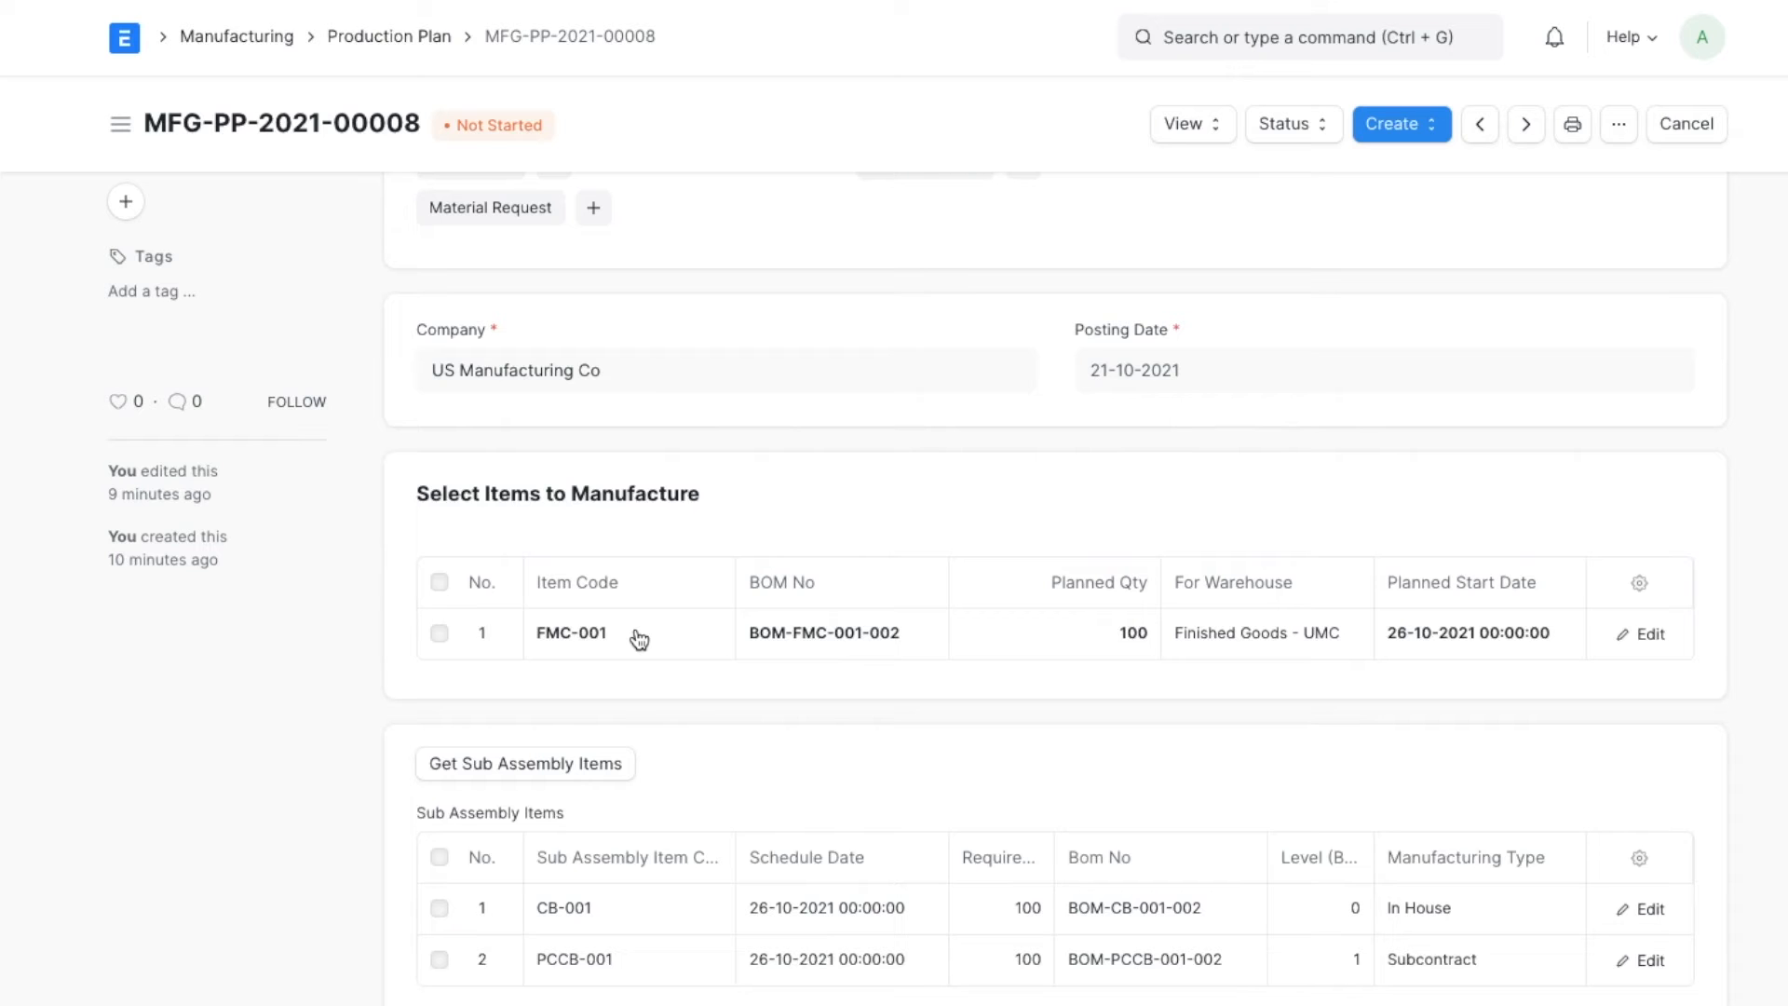
{"action": "scroll", "coordinate": [992, 602], "scroll_direction": "down", "scroll_amount": 3}
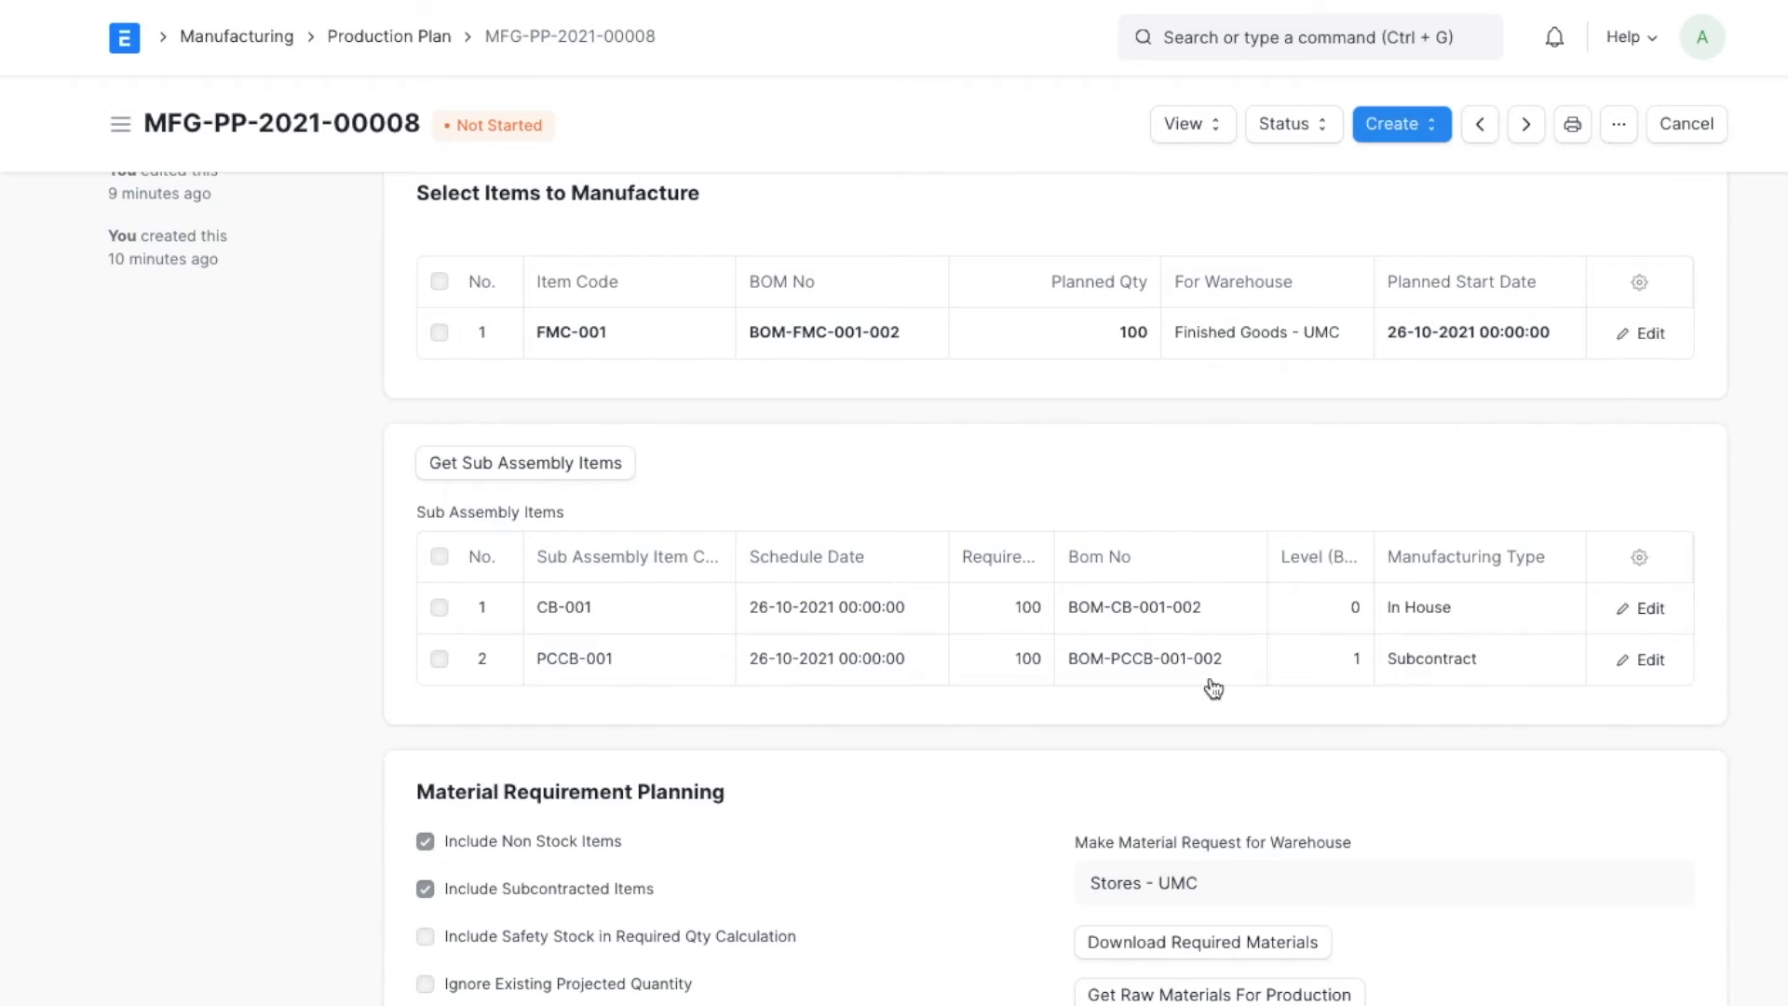
{"action": "scroll", "coordinate": [950, 689], "scroll_direction": "down", "scroll_amount": 3}
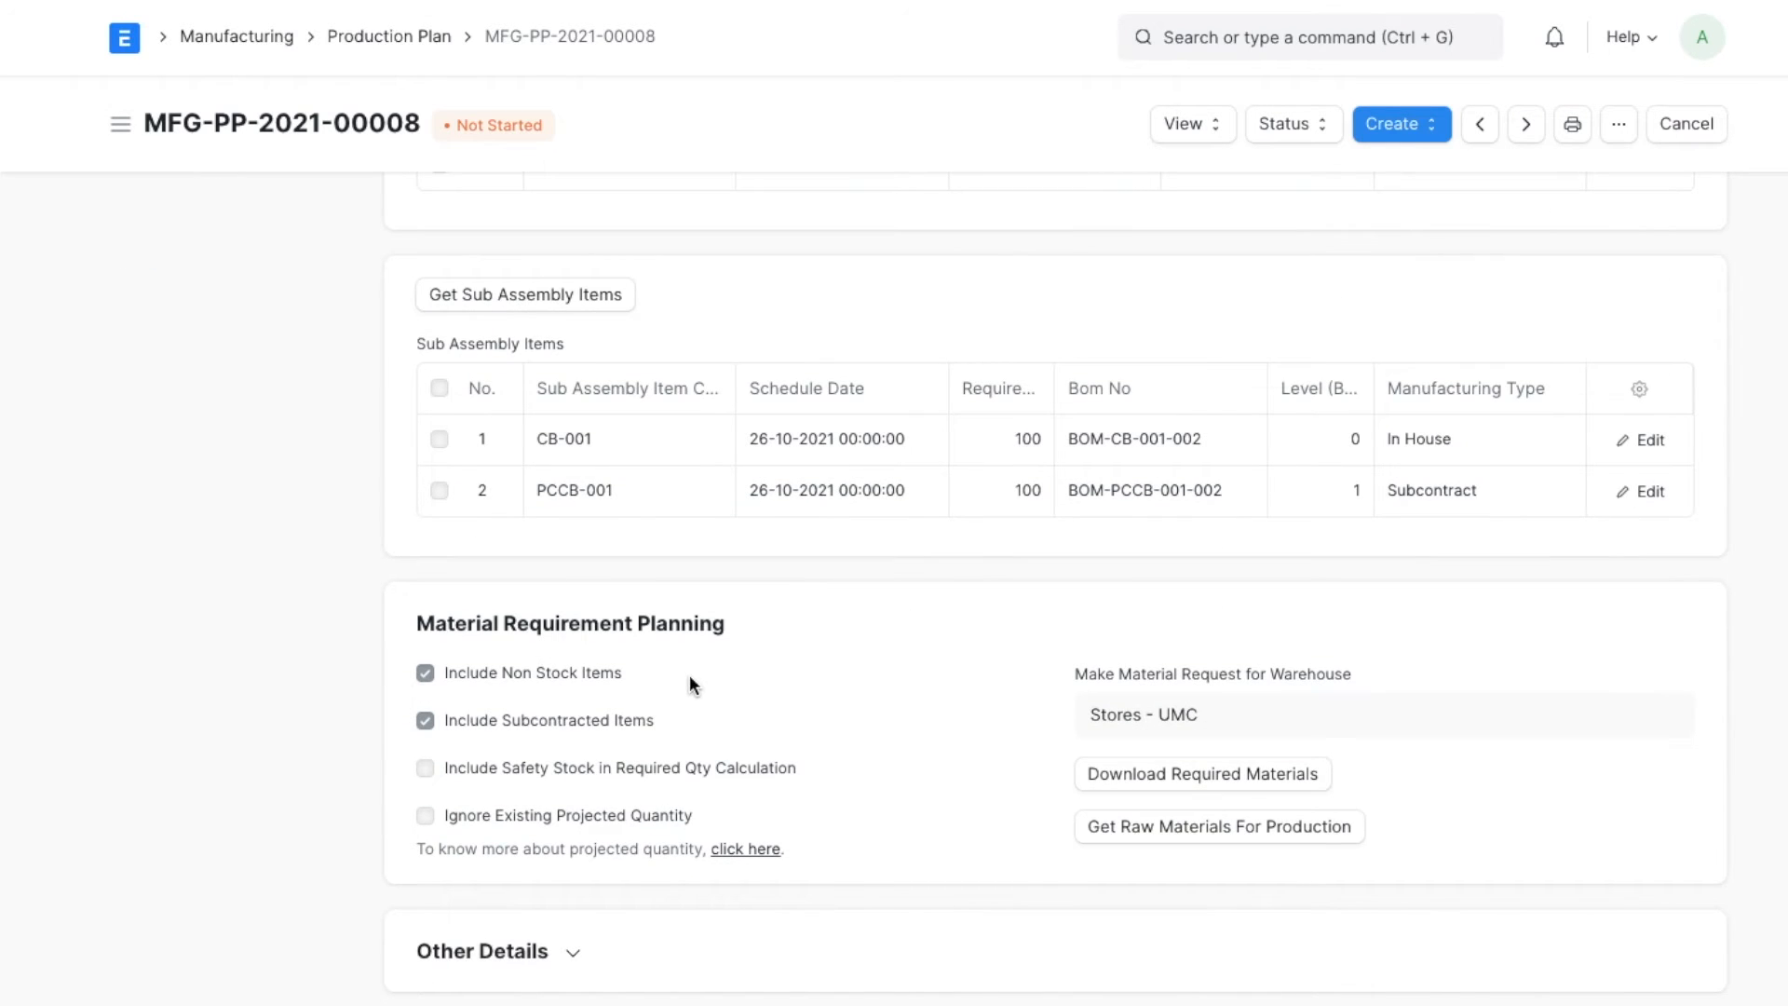
{"action": "scroll", "coordinate": [690, 680], "scroll_direction": "up", "scroll_amount": 8}
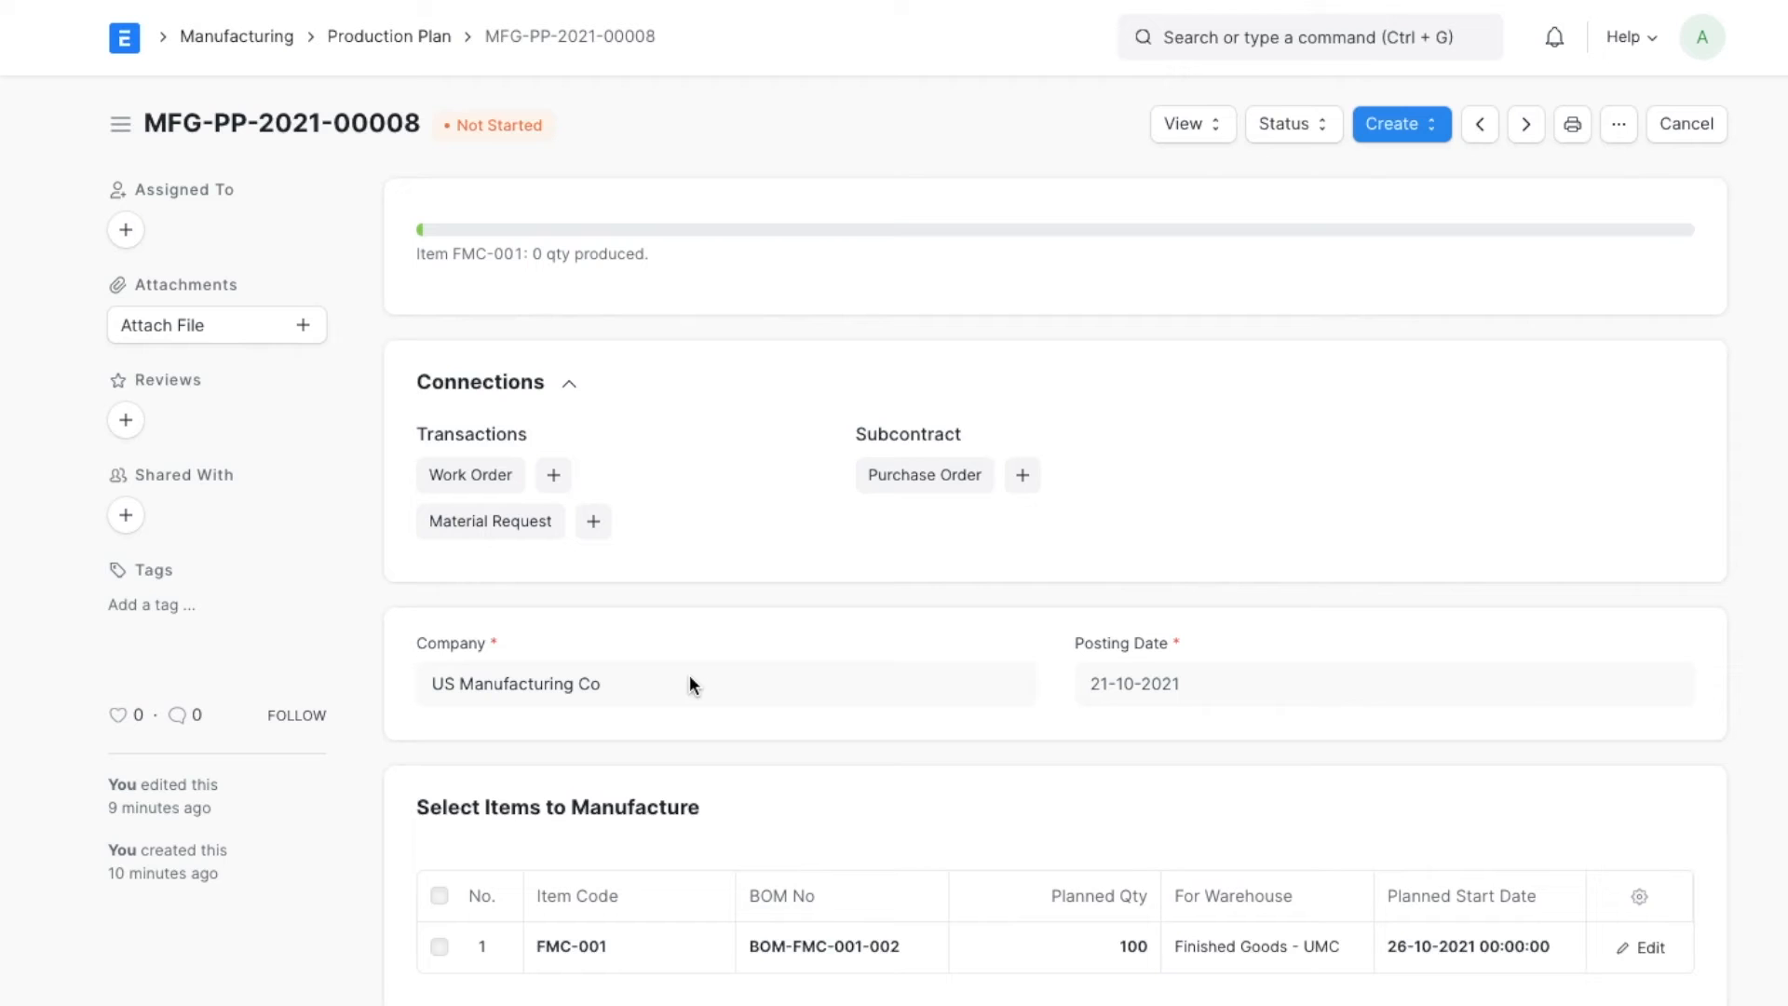
{"action": "left_click", "coordinate": [1409, 138]}
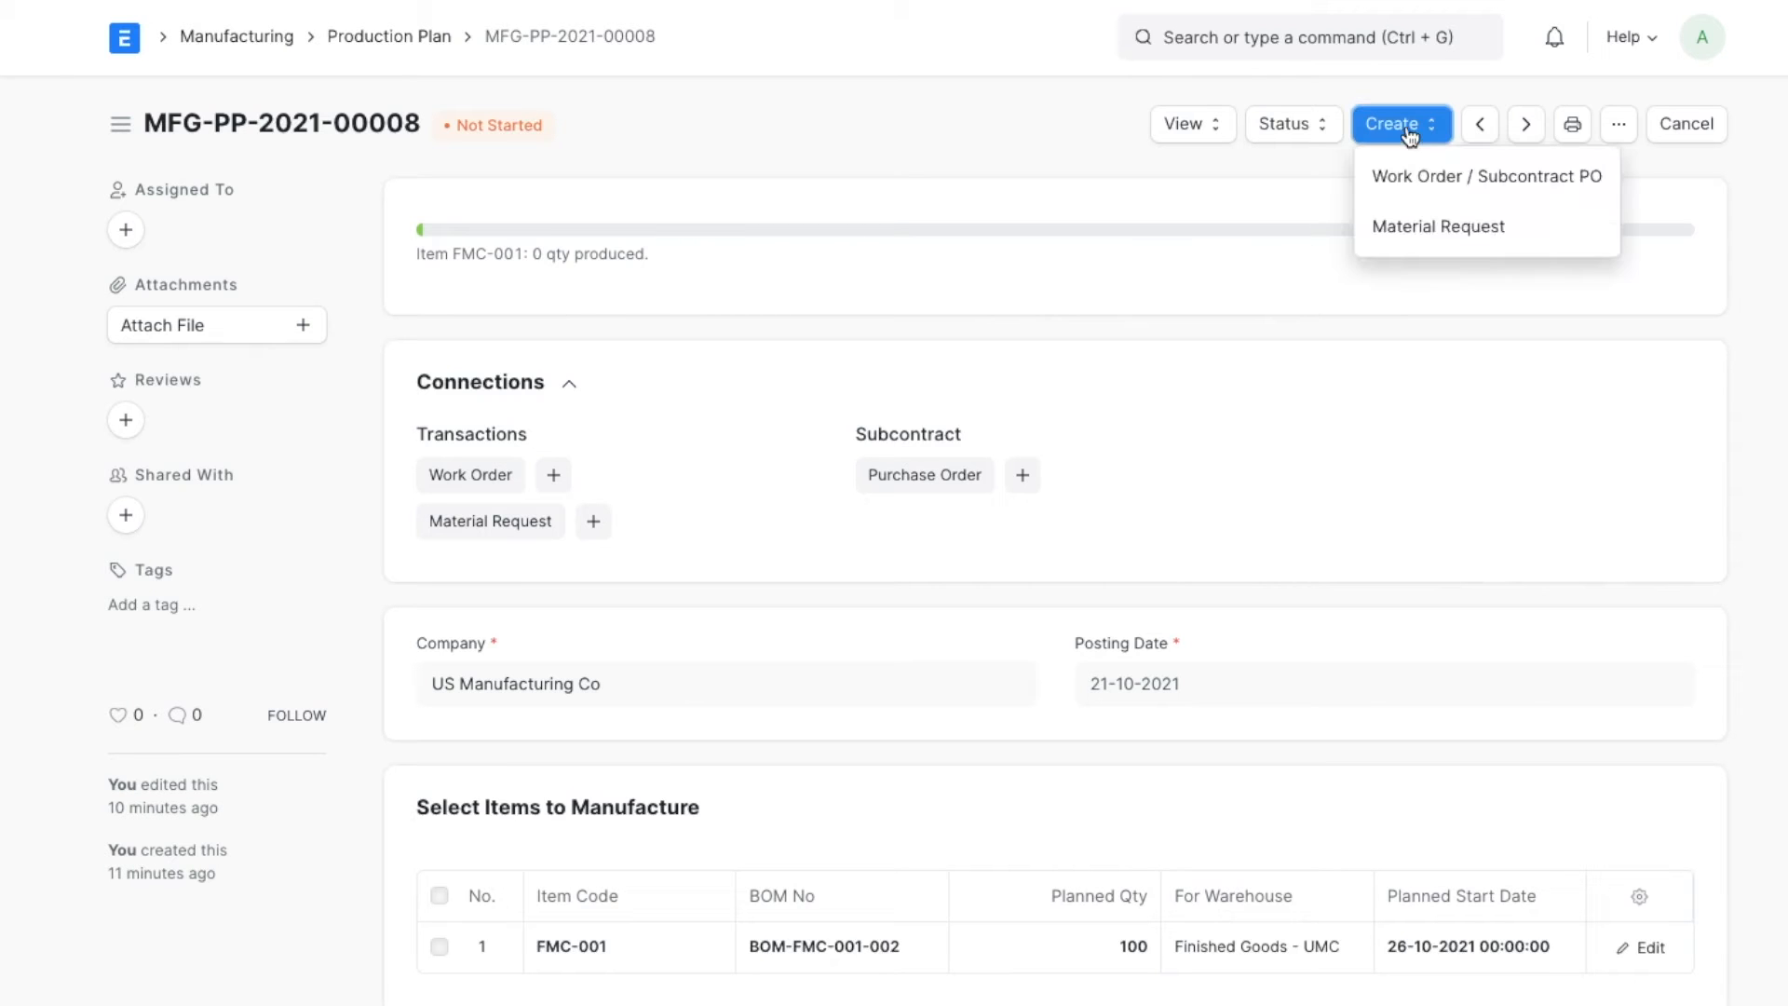
{"action": "left_click", "coordinate": [1483, 191]}
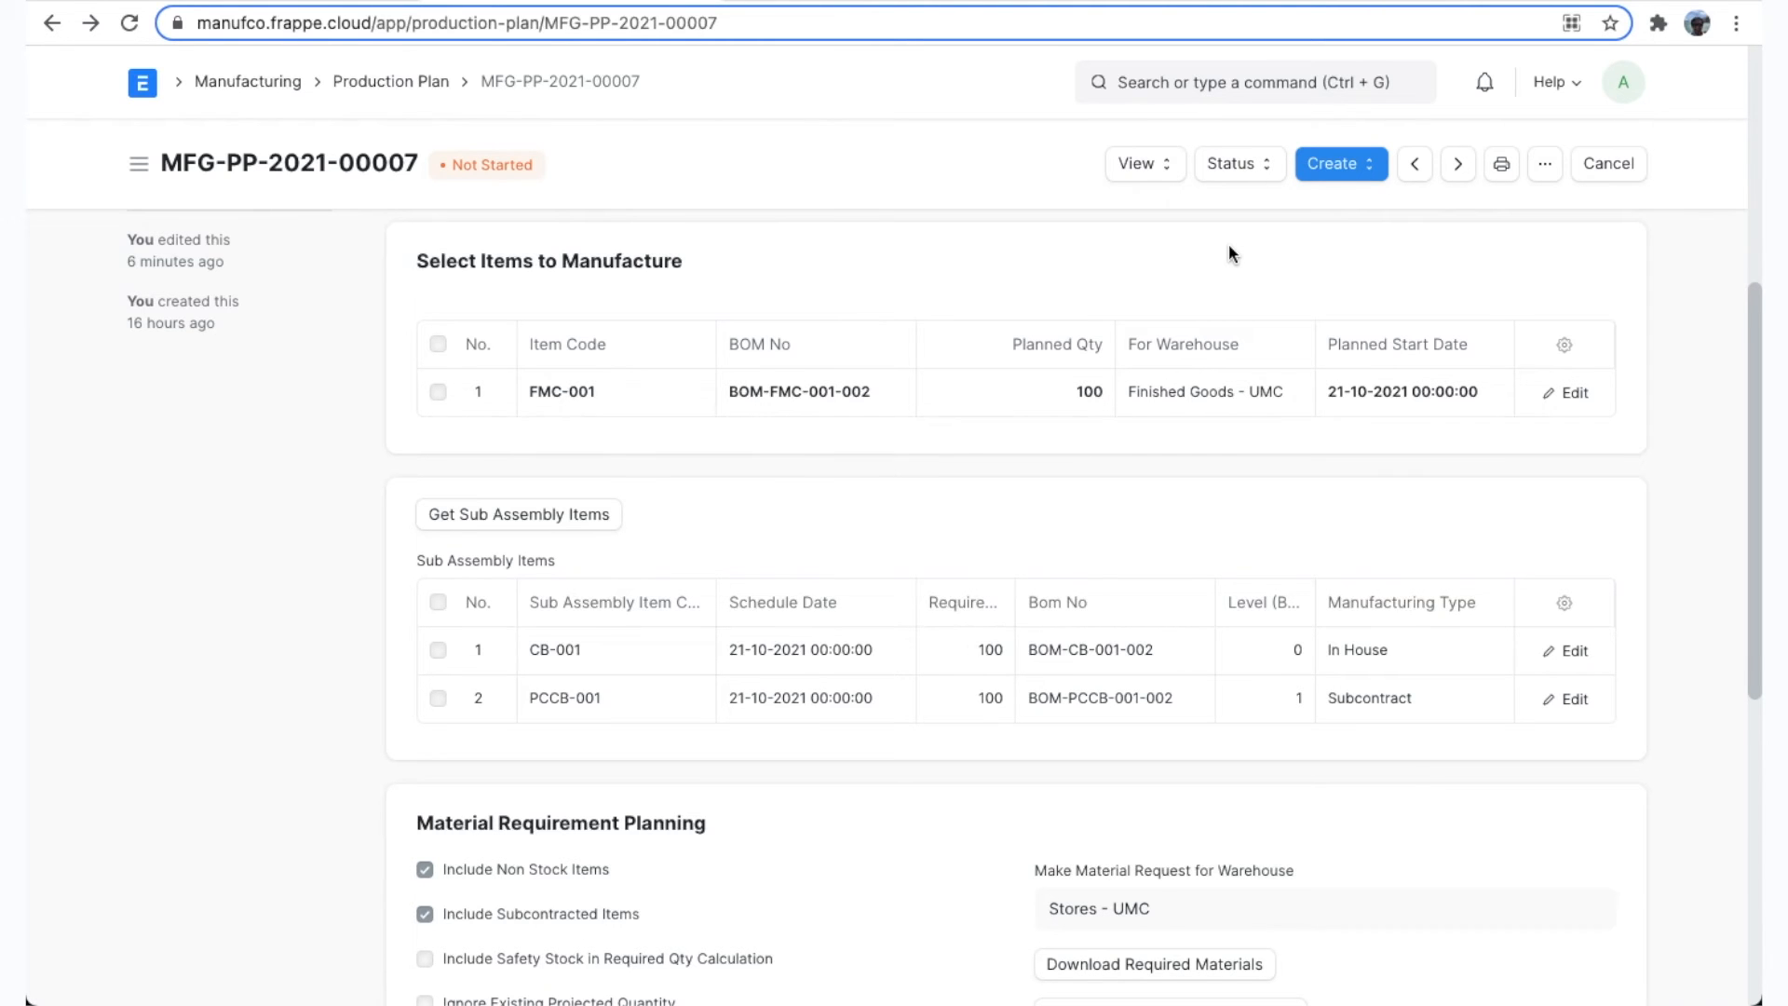
Check the CB-001 work order linked to the production plan starting 21-10-2021, and return to the plan.
{"action": "scroll", "coordinate": [885, 341], "scroll_direction": "up", "scroll_amount": 5}
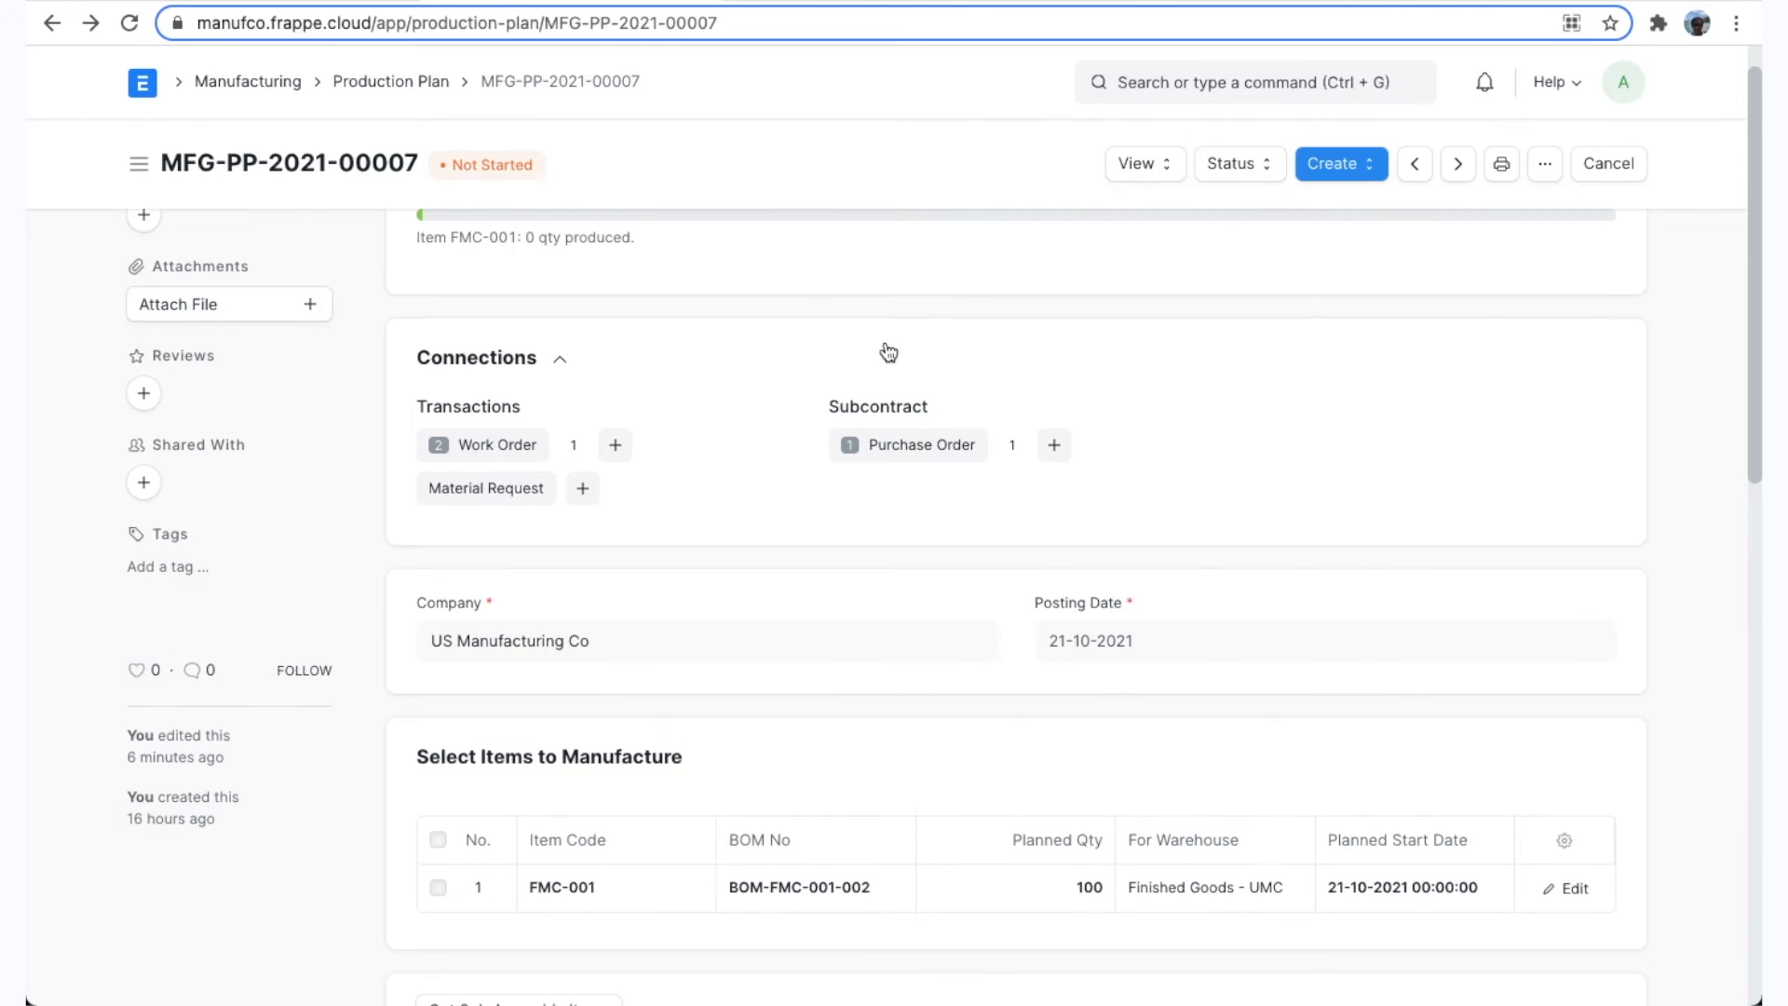
{"action": "left_click", "coordinate": [501, 447]}
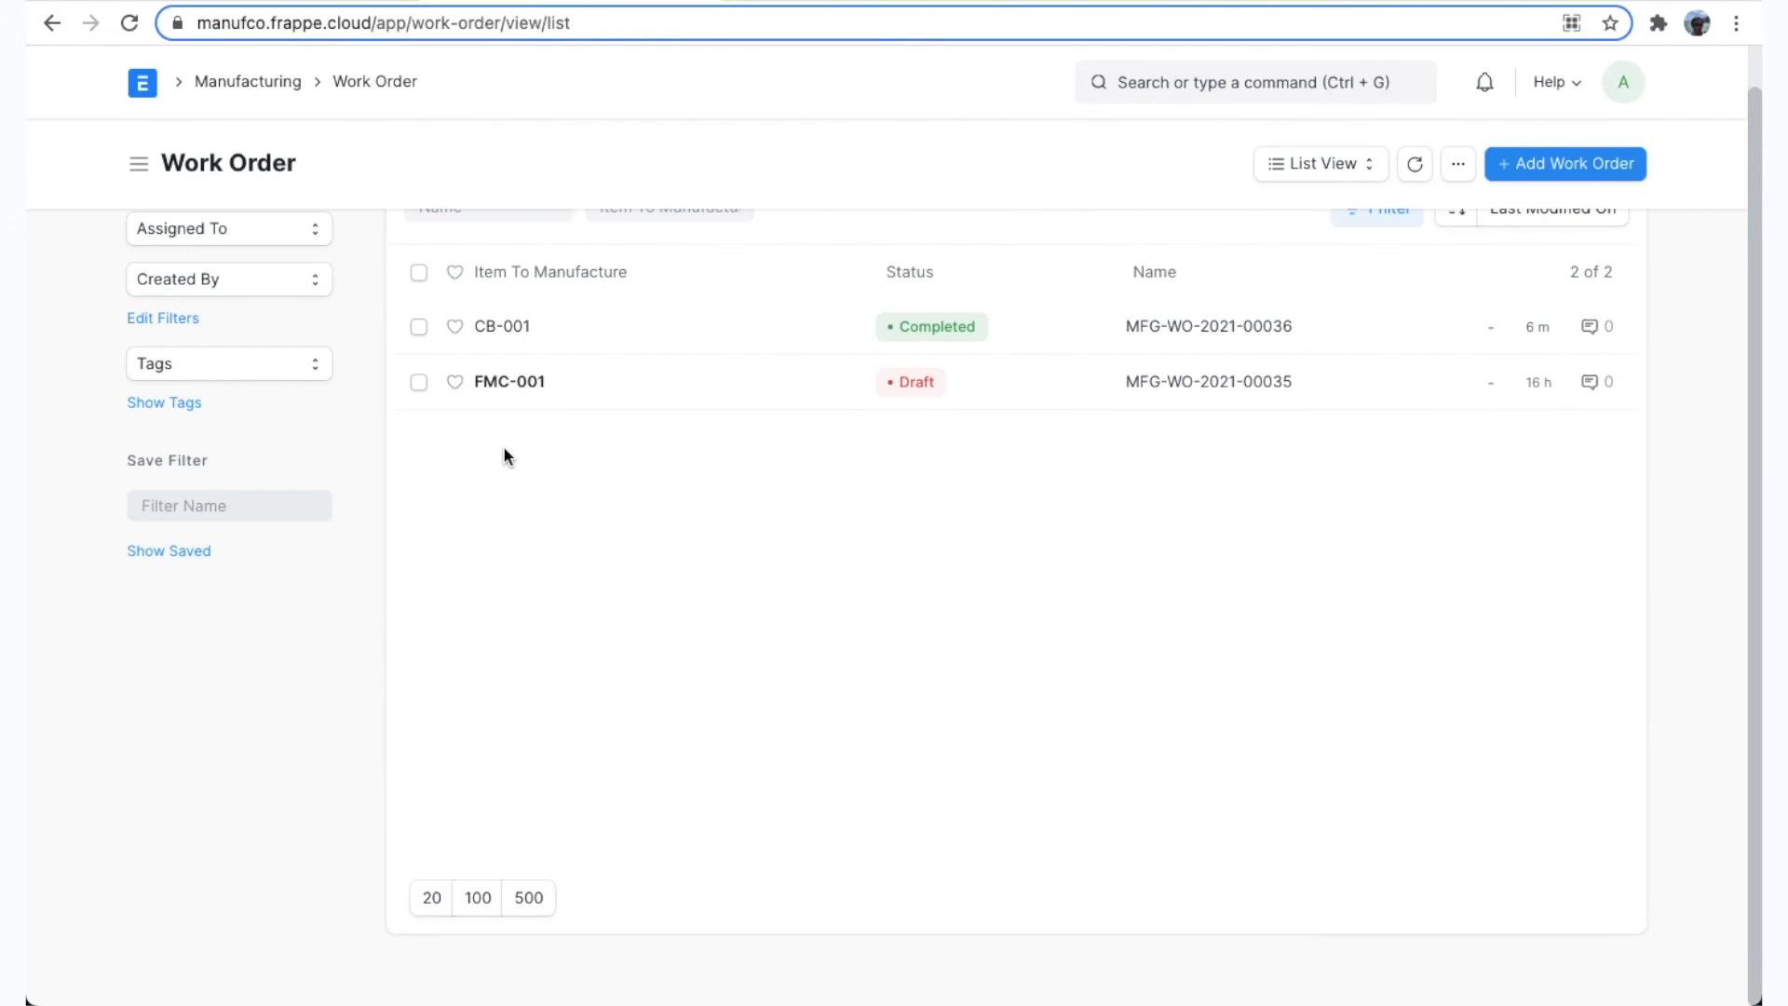
{"action": "left_click", "coordinate": [504, 327]}
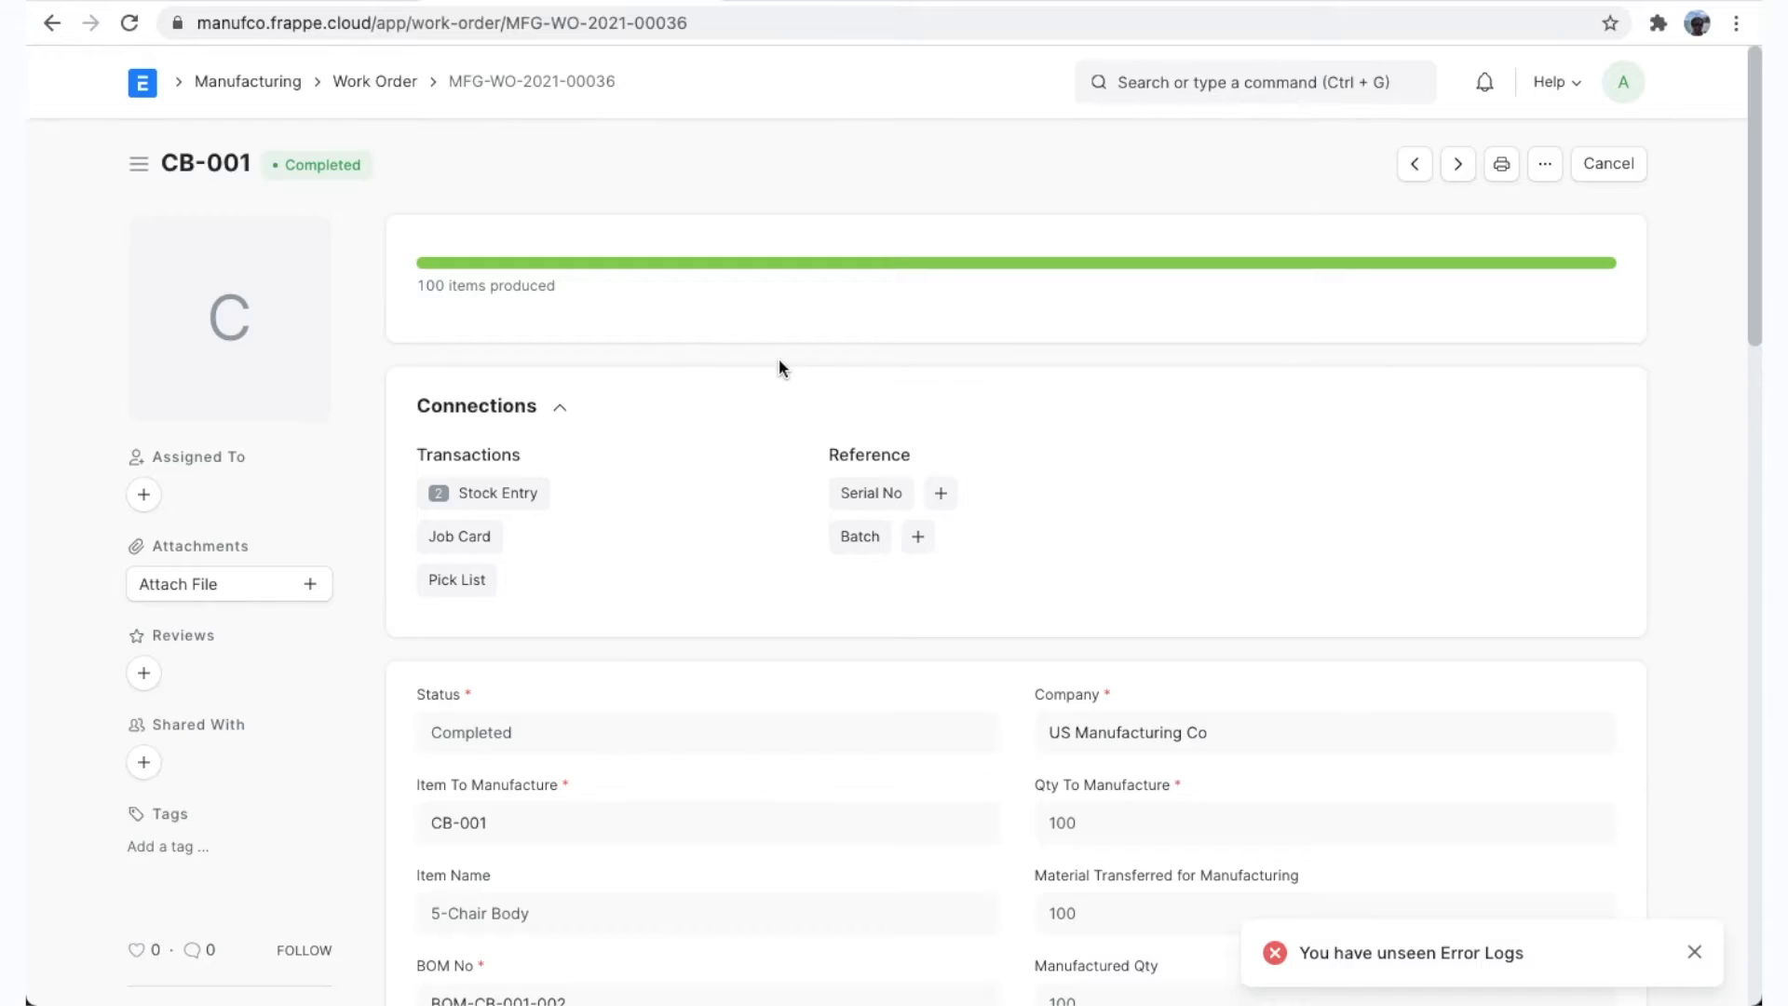
{"action": "scroll", "coordinate": [741, 433], "scroll_direction": "left", "scroll_amount": 5}
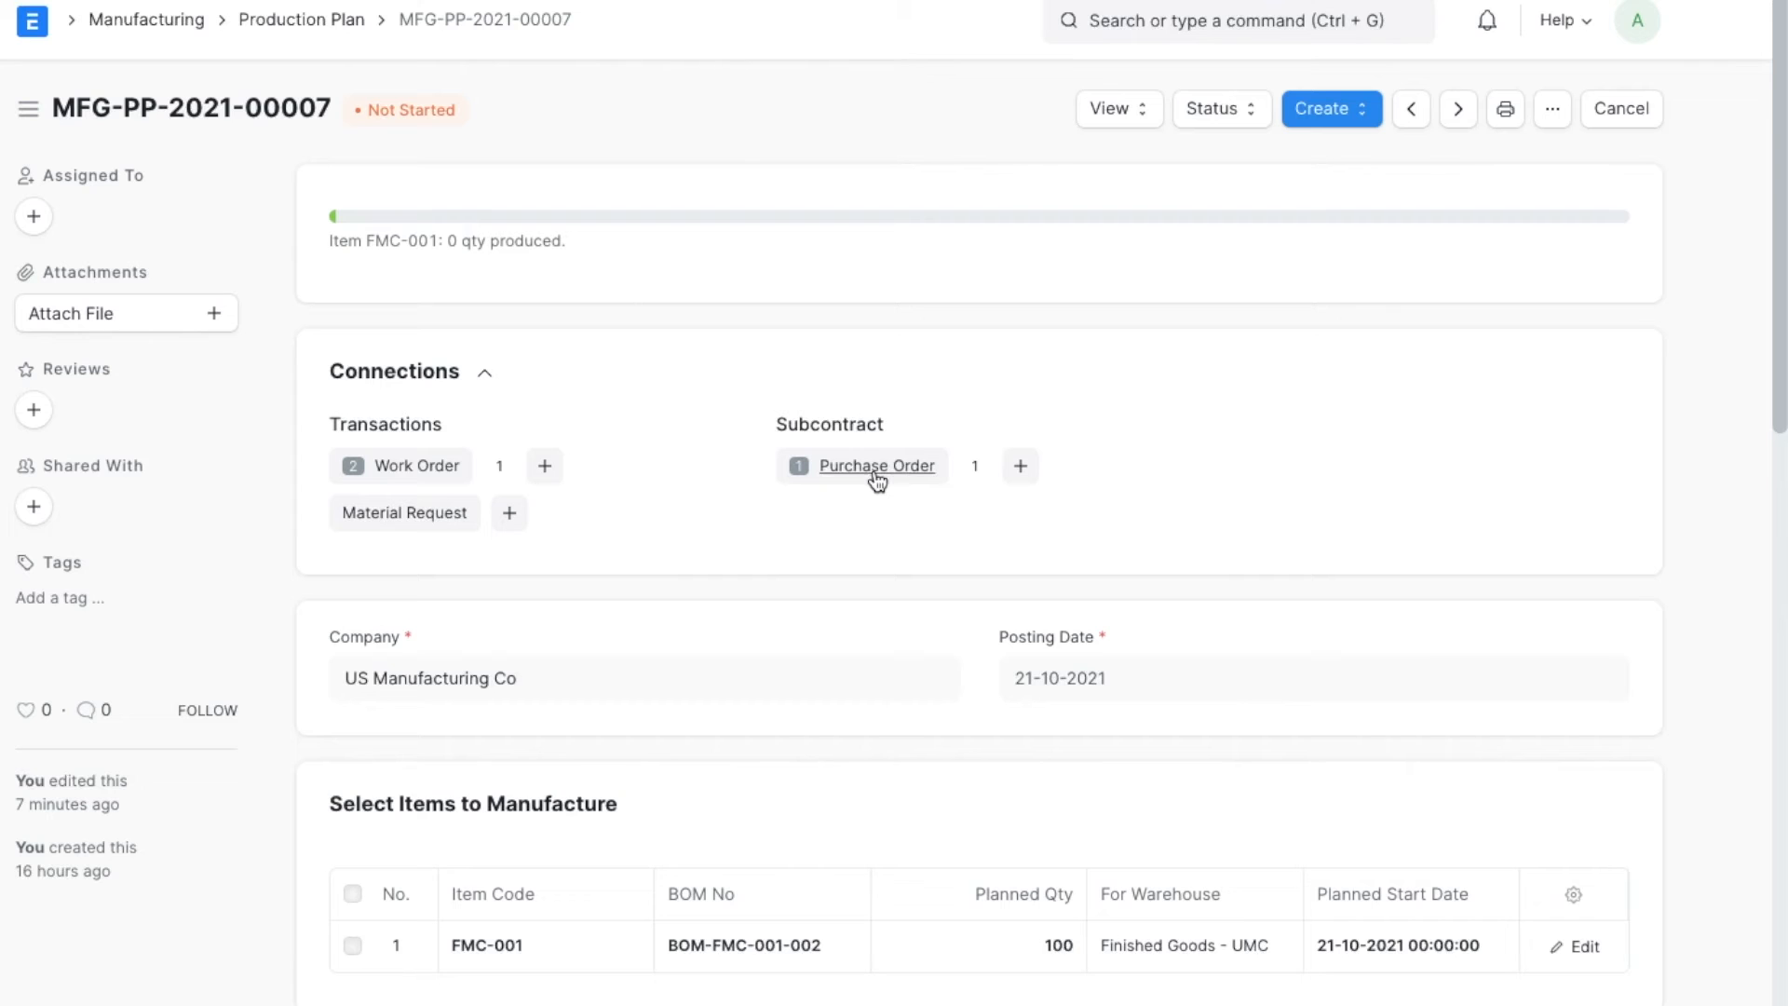
Open the draft subcontract purchase order linked to the production plan and set its supplier to Florida Coating Inc.
{"action": "left_click", "coordinate": [875, 470]}
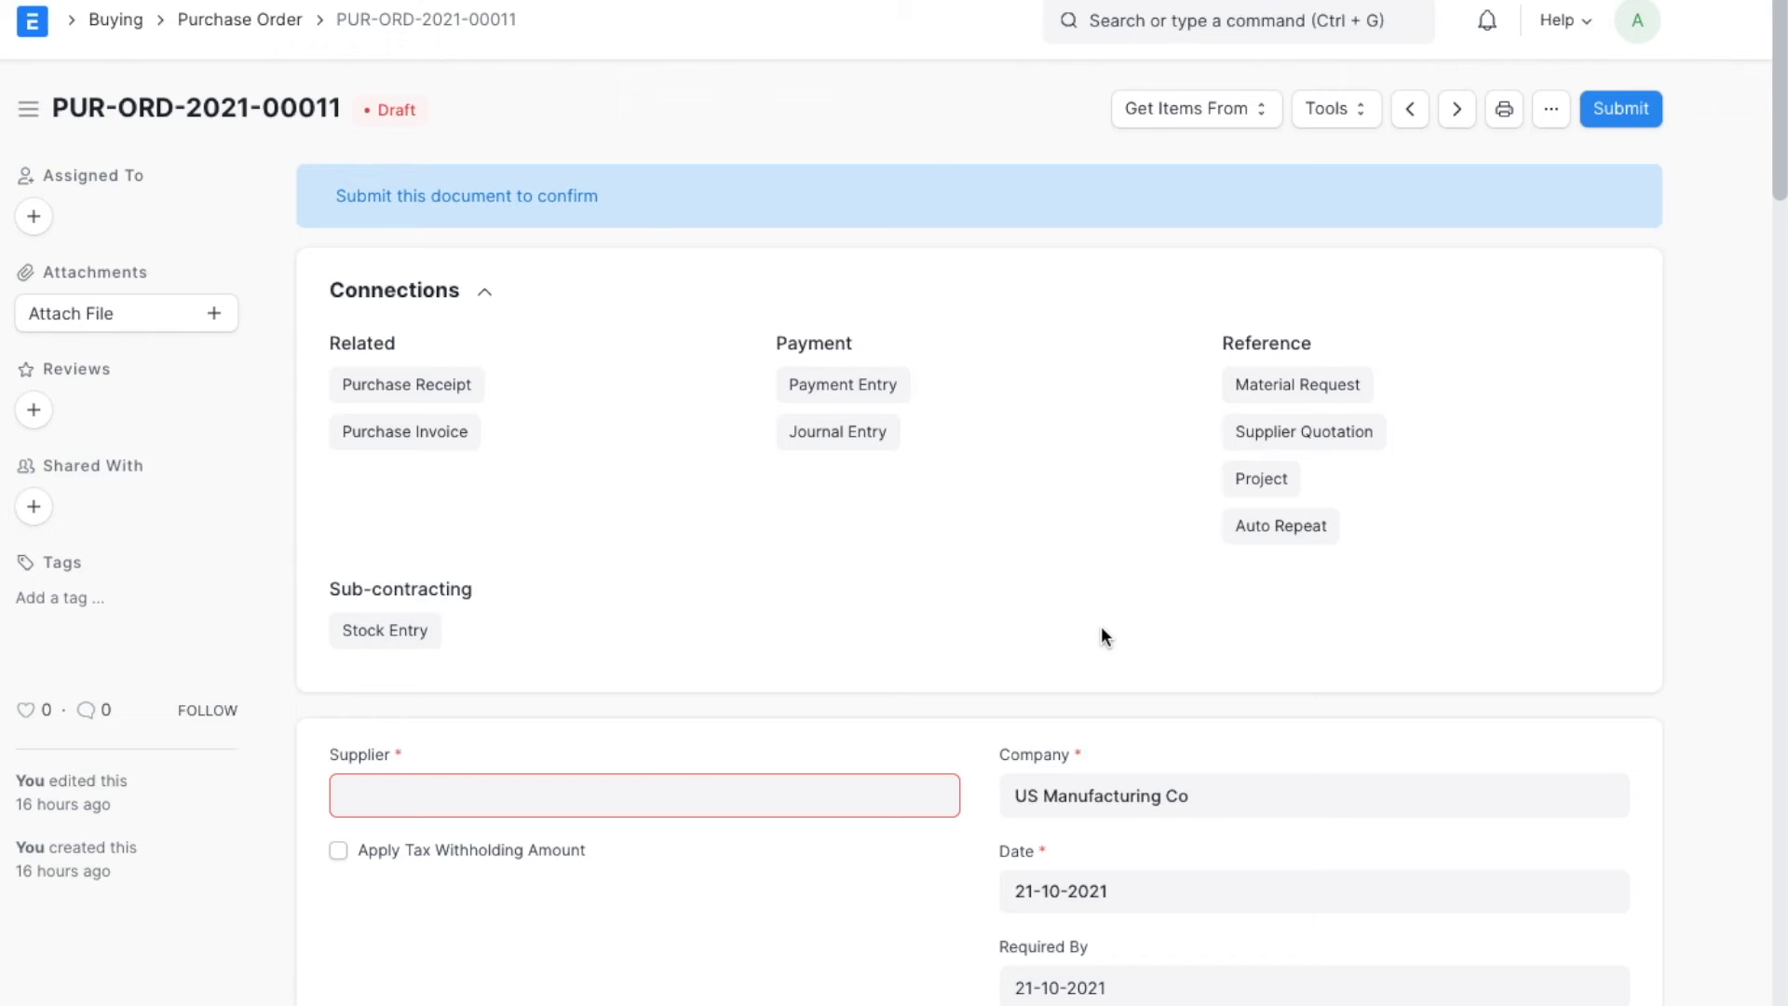
{"action": "left_click", "coordinate": [634, 795]}
{"action": "type", "text": "coa"}
{"action": "key", "text": "Return"}
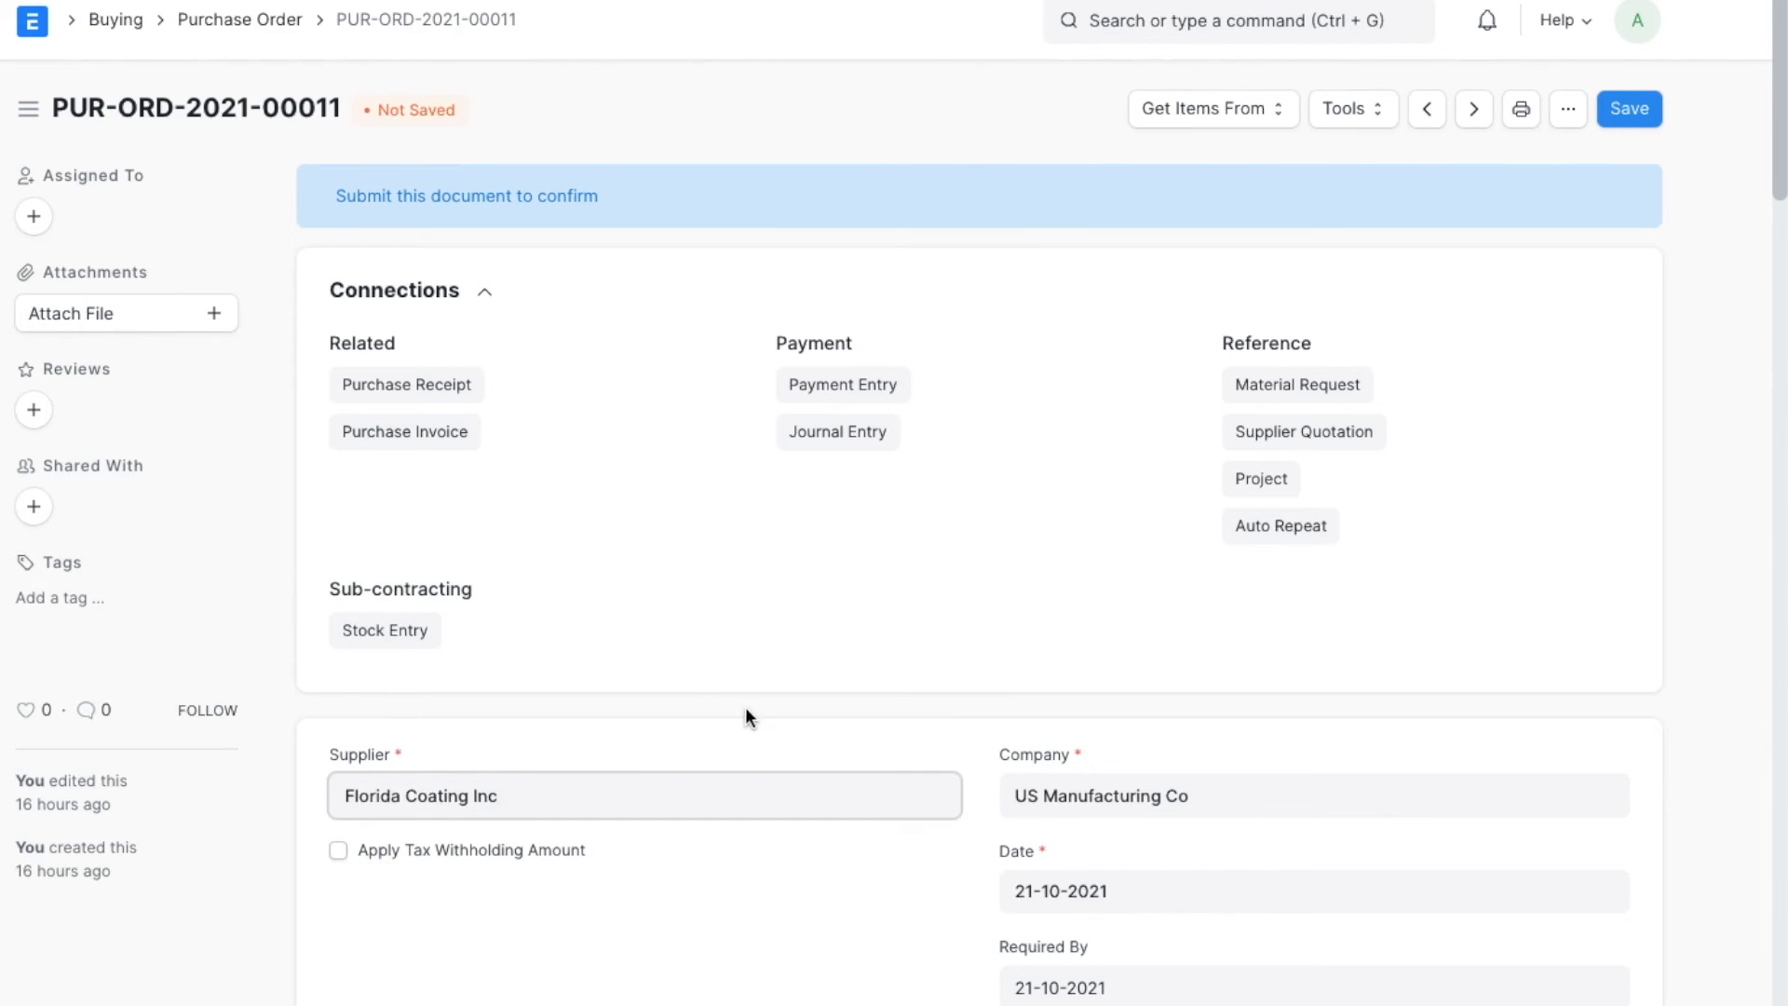
Set Supply Raw Materials to Yes and the supplier warehouse to Florida Coatings Warehouse - UMC.
{"action": "scroll", "coordinate": [745, 707], "scroll_direction": "down", "scroll_amount": 2}
{"action": "scroll", "coordinate": [746, 713], "scroll_direction": "down", "scroll_amount": 6}
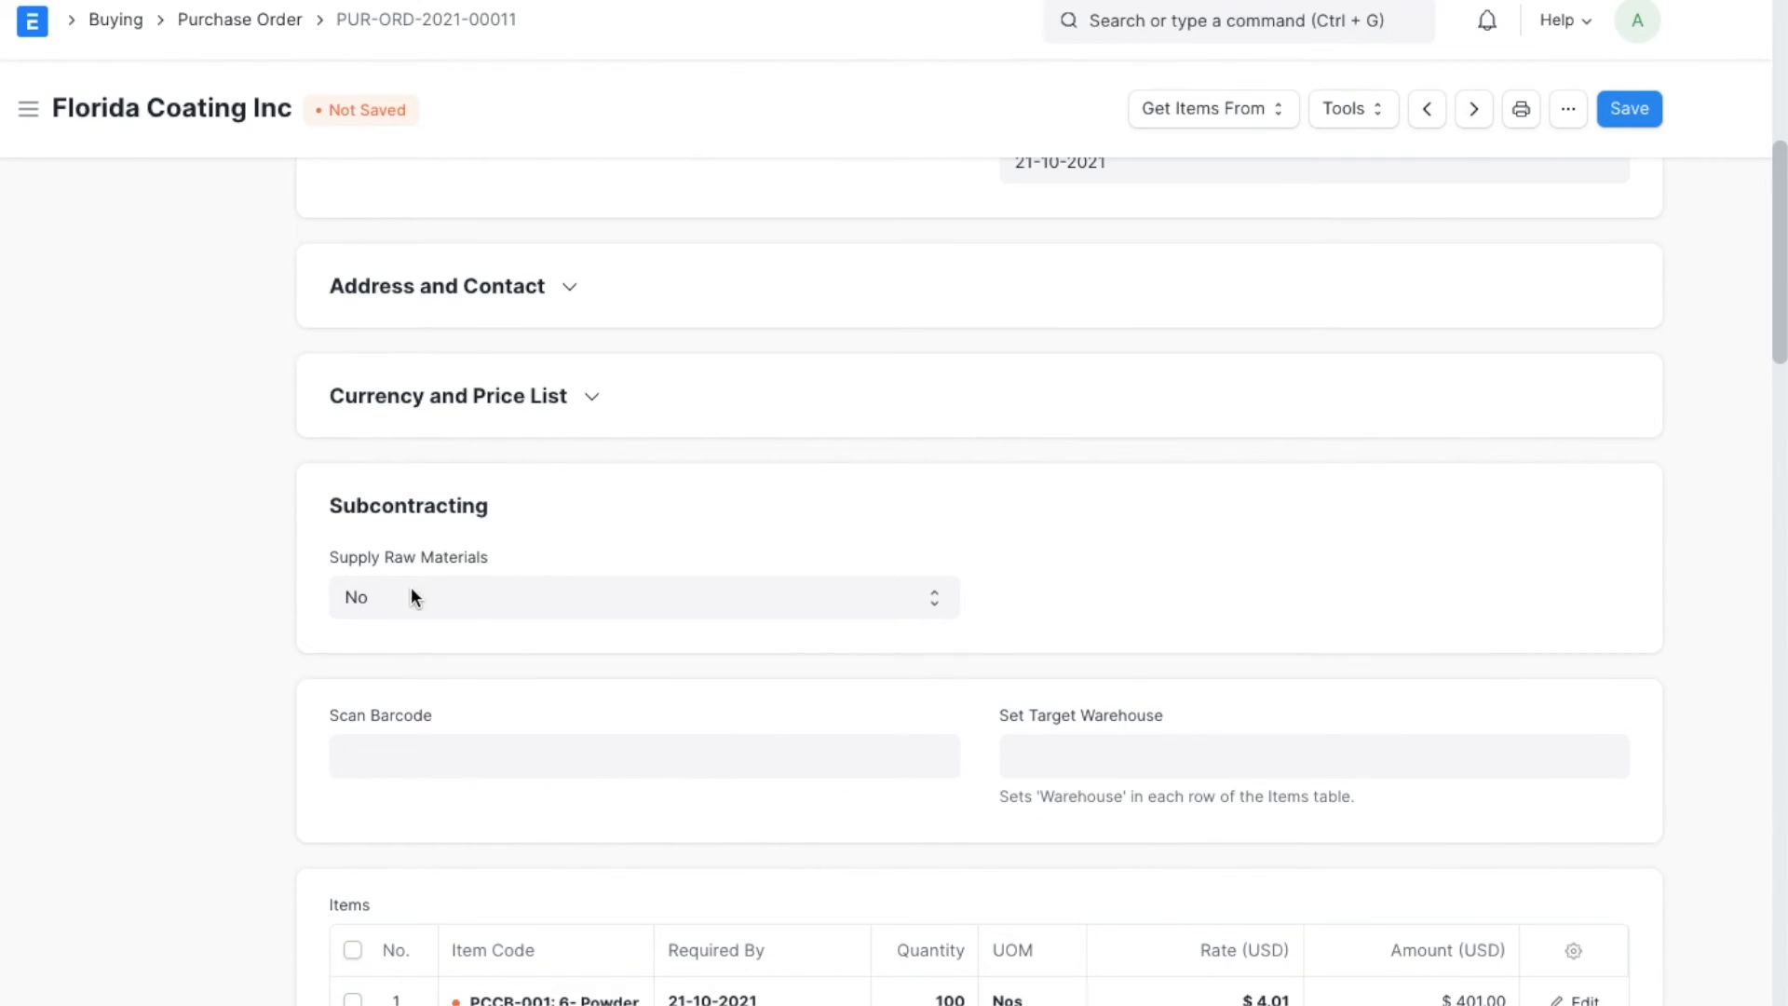
{"action": "left_click", "coordinate": [411, 587]}
{"action": "left_click", "coordinate": [417, 623]}
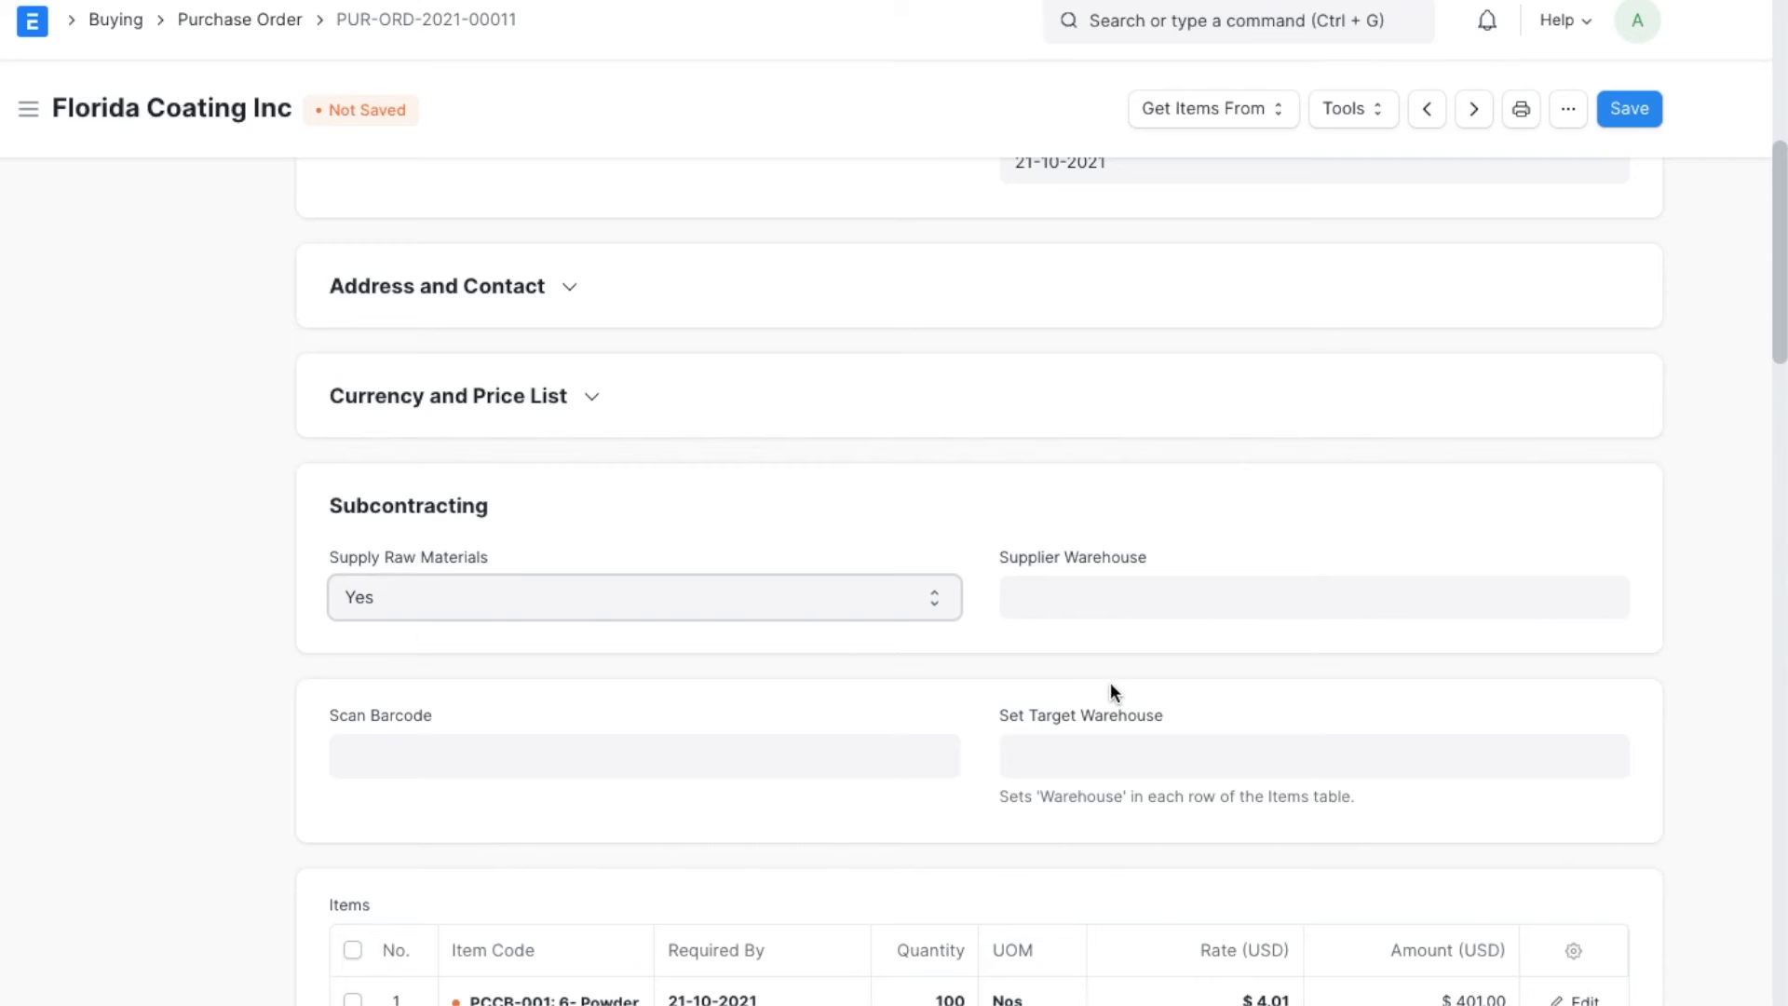
{"action": "left_click", "coordinate": [1113, 593]}
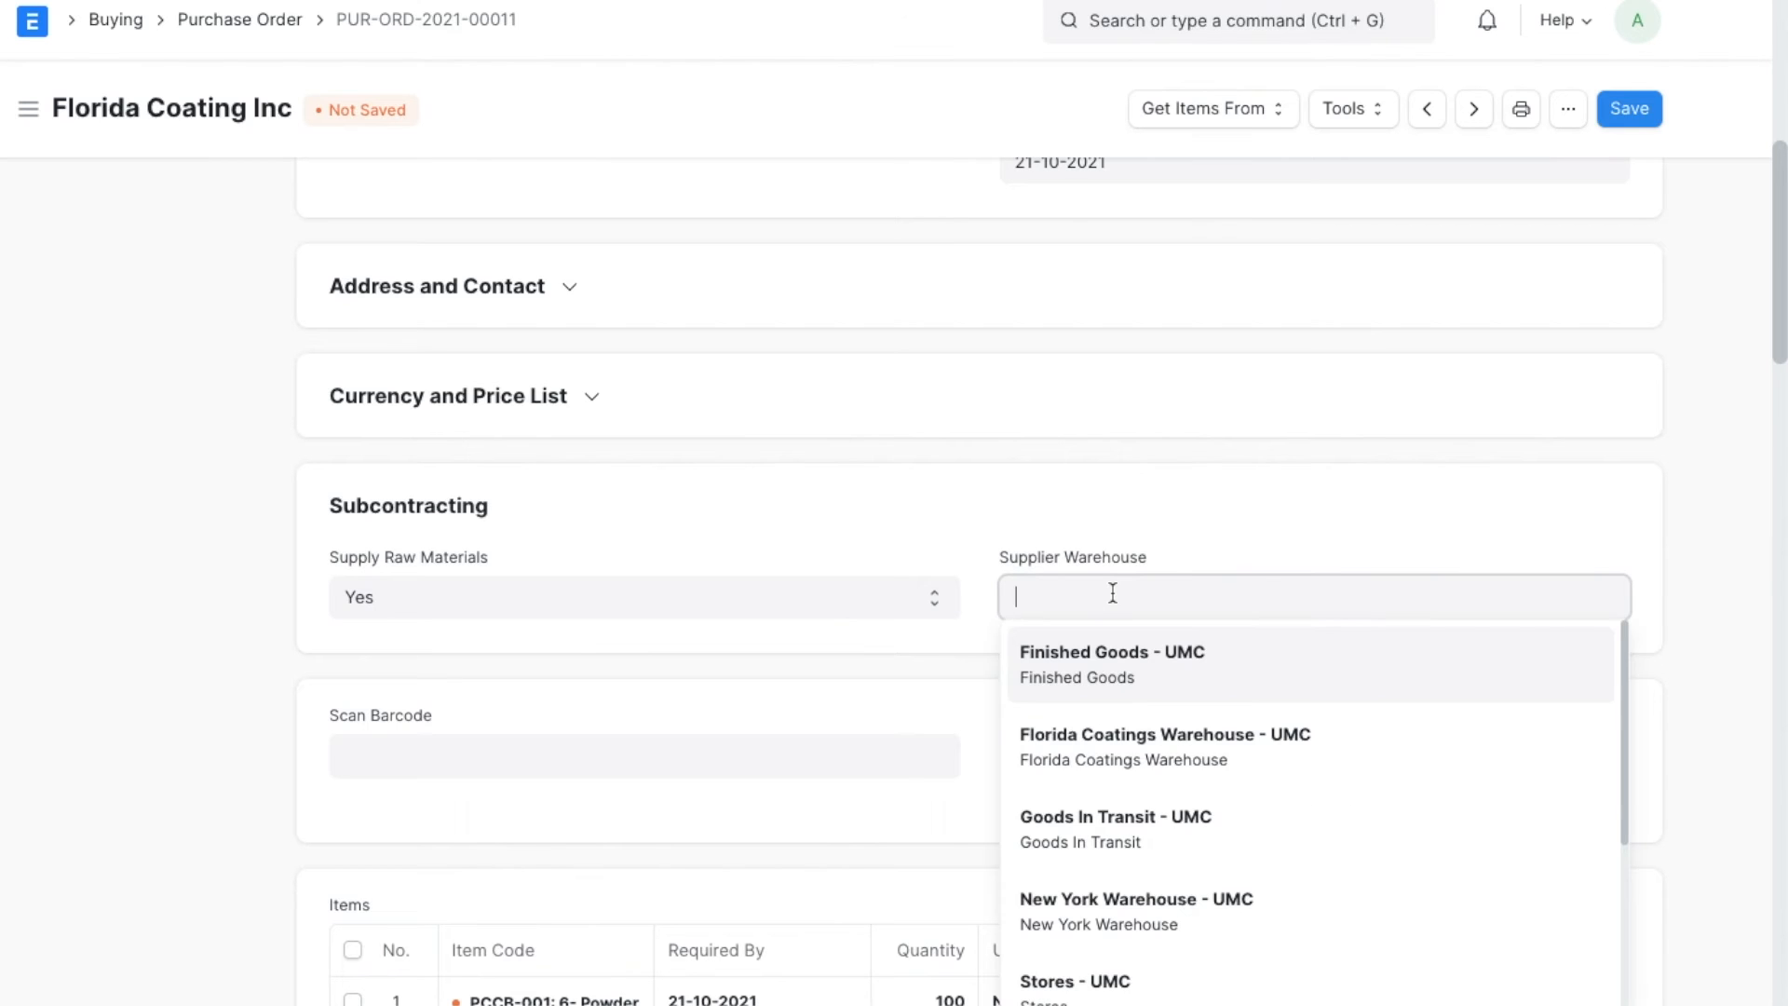
{"action": "left_click", "coordinate": [1102, 773]}
{"action": "scroll", "coordinate": [1021, 617], "scroll_direction": "down", "scroll_amount": 3}
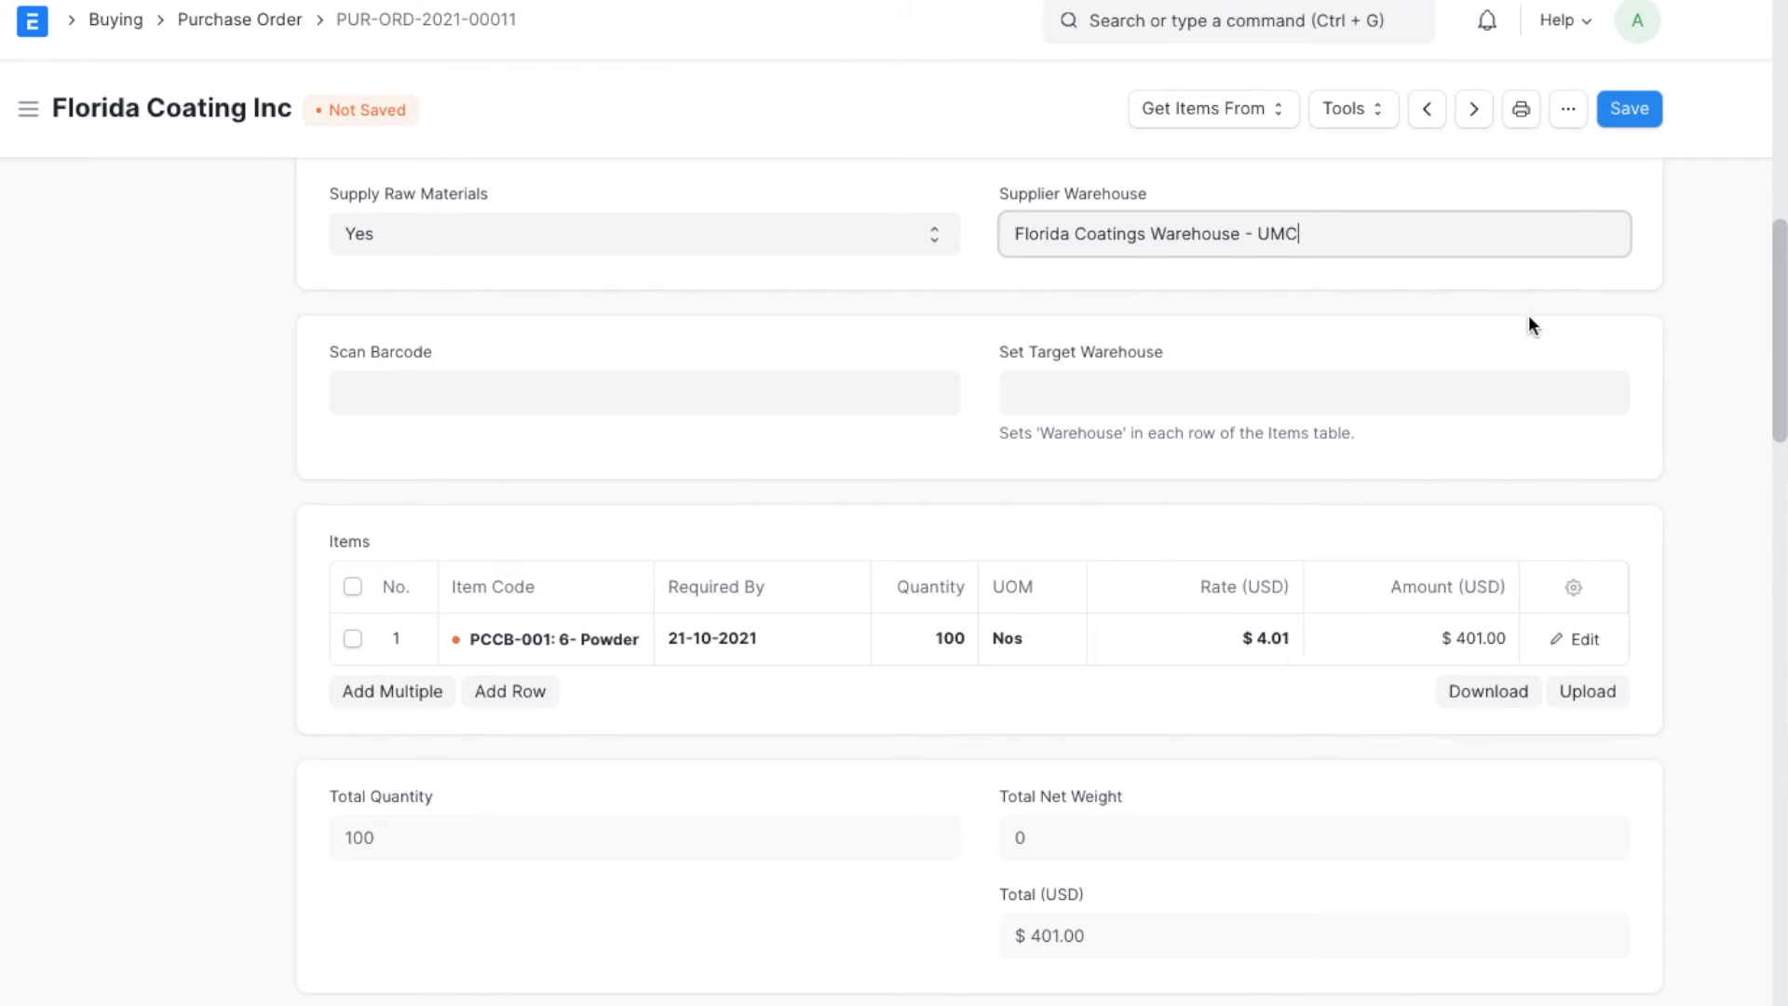
Save and submit the Florida Coating Inc purchase order for PCCB-001.
{"action": "left_click", "coordinate": [1647, 110]}
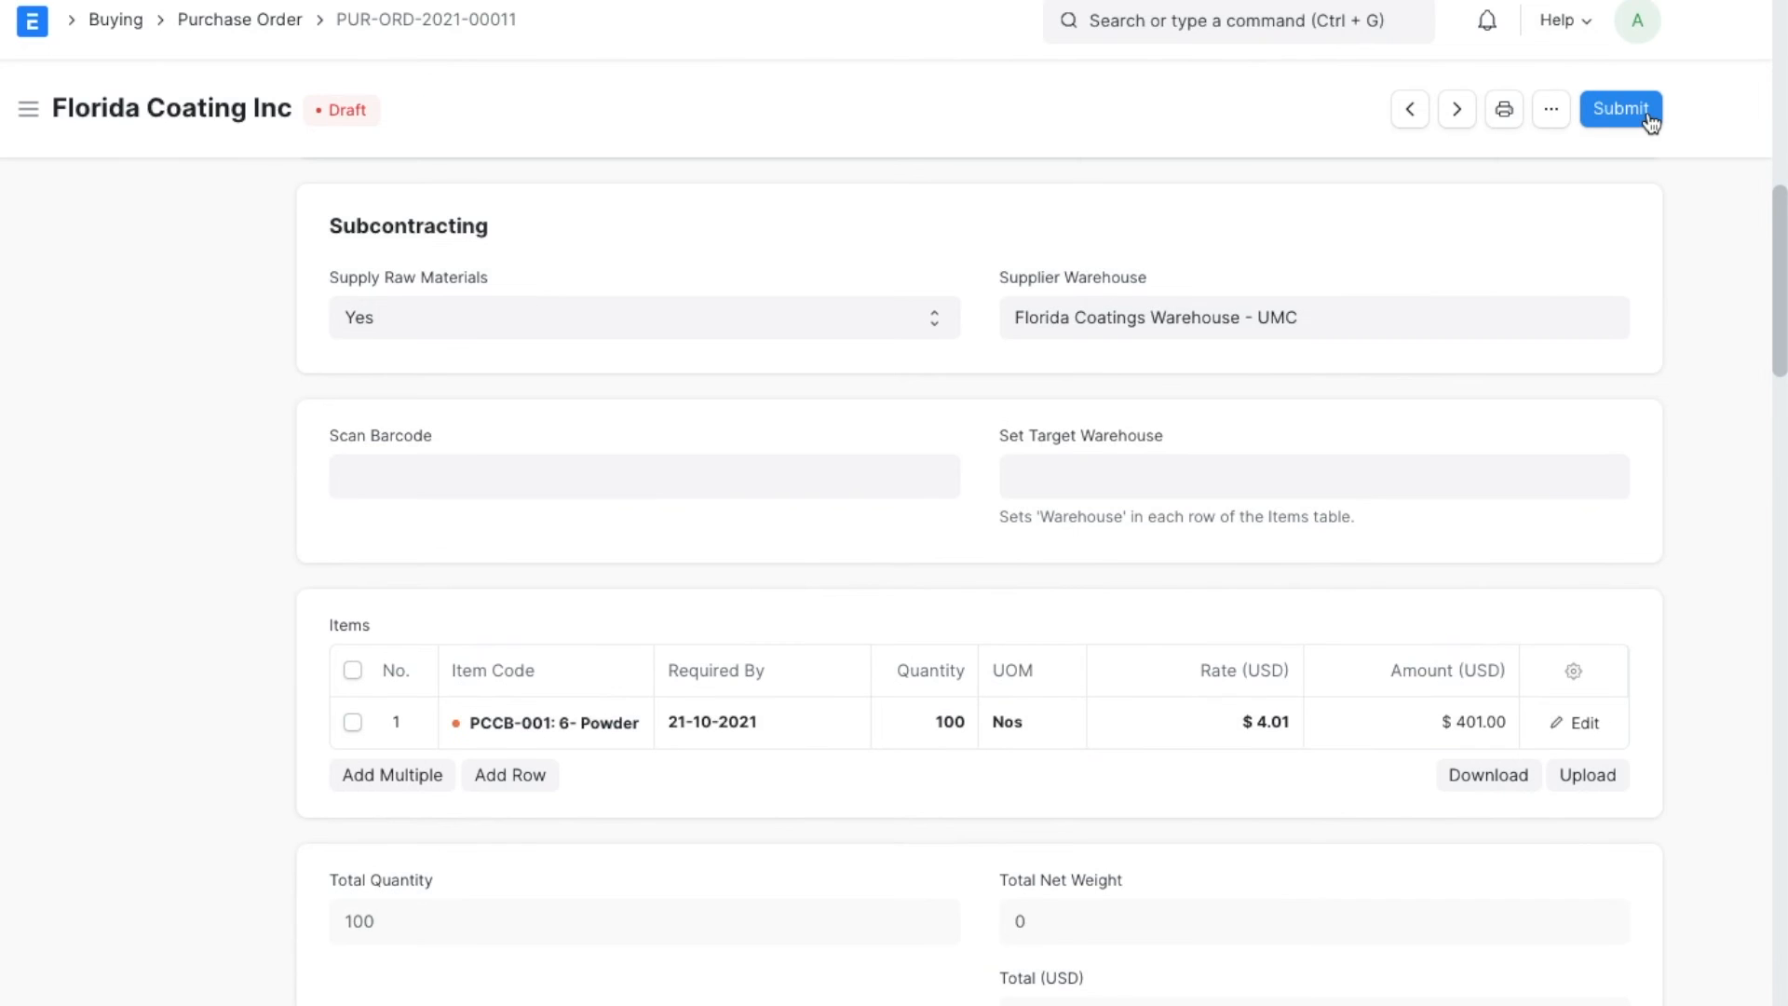
{"action": "left_click", "coordinate": [1647, 113]}
{"action": "left_click", "coordinate": [1161, 220]}
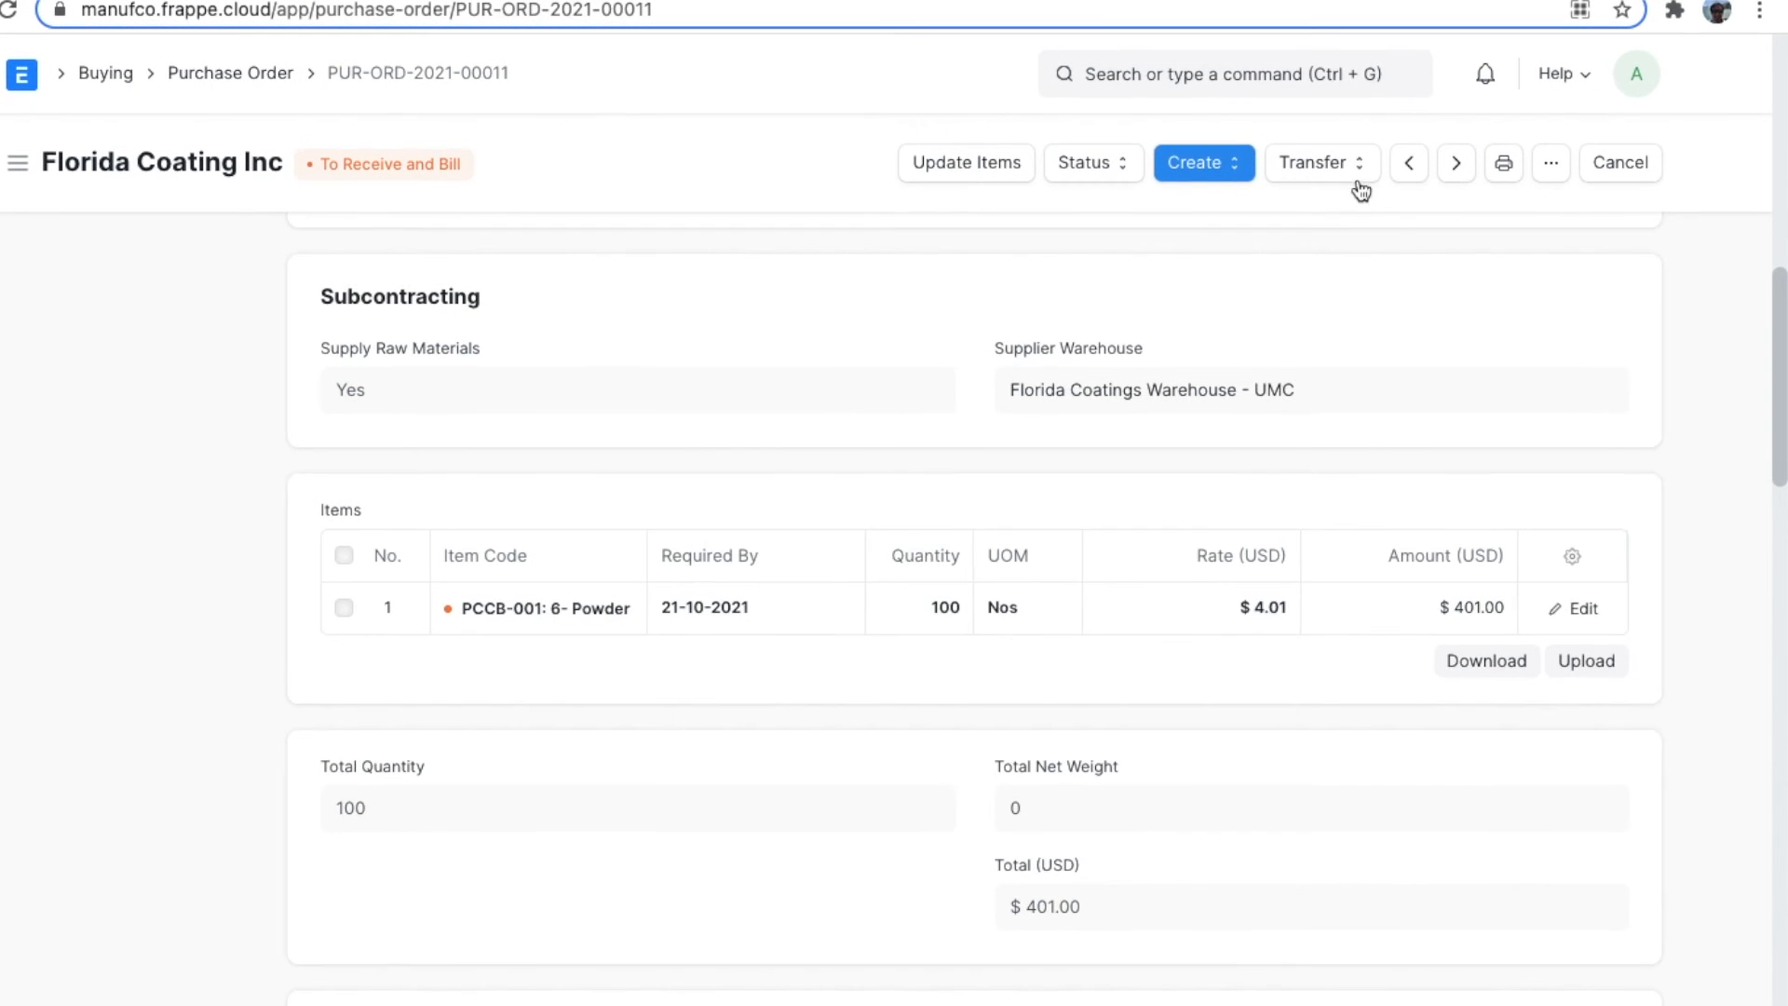
Generate a material transfer to the supplier for 100 CB-001 from the purchase order.
{"action": "left_click", "coordinate": [1360, 180]}
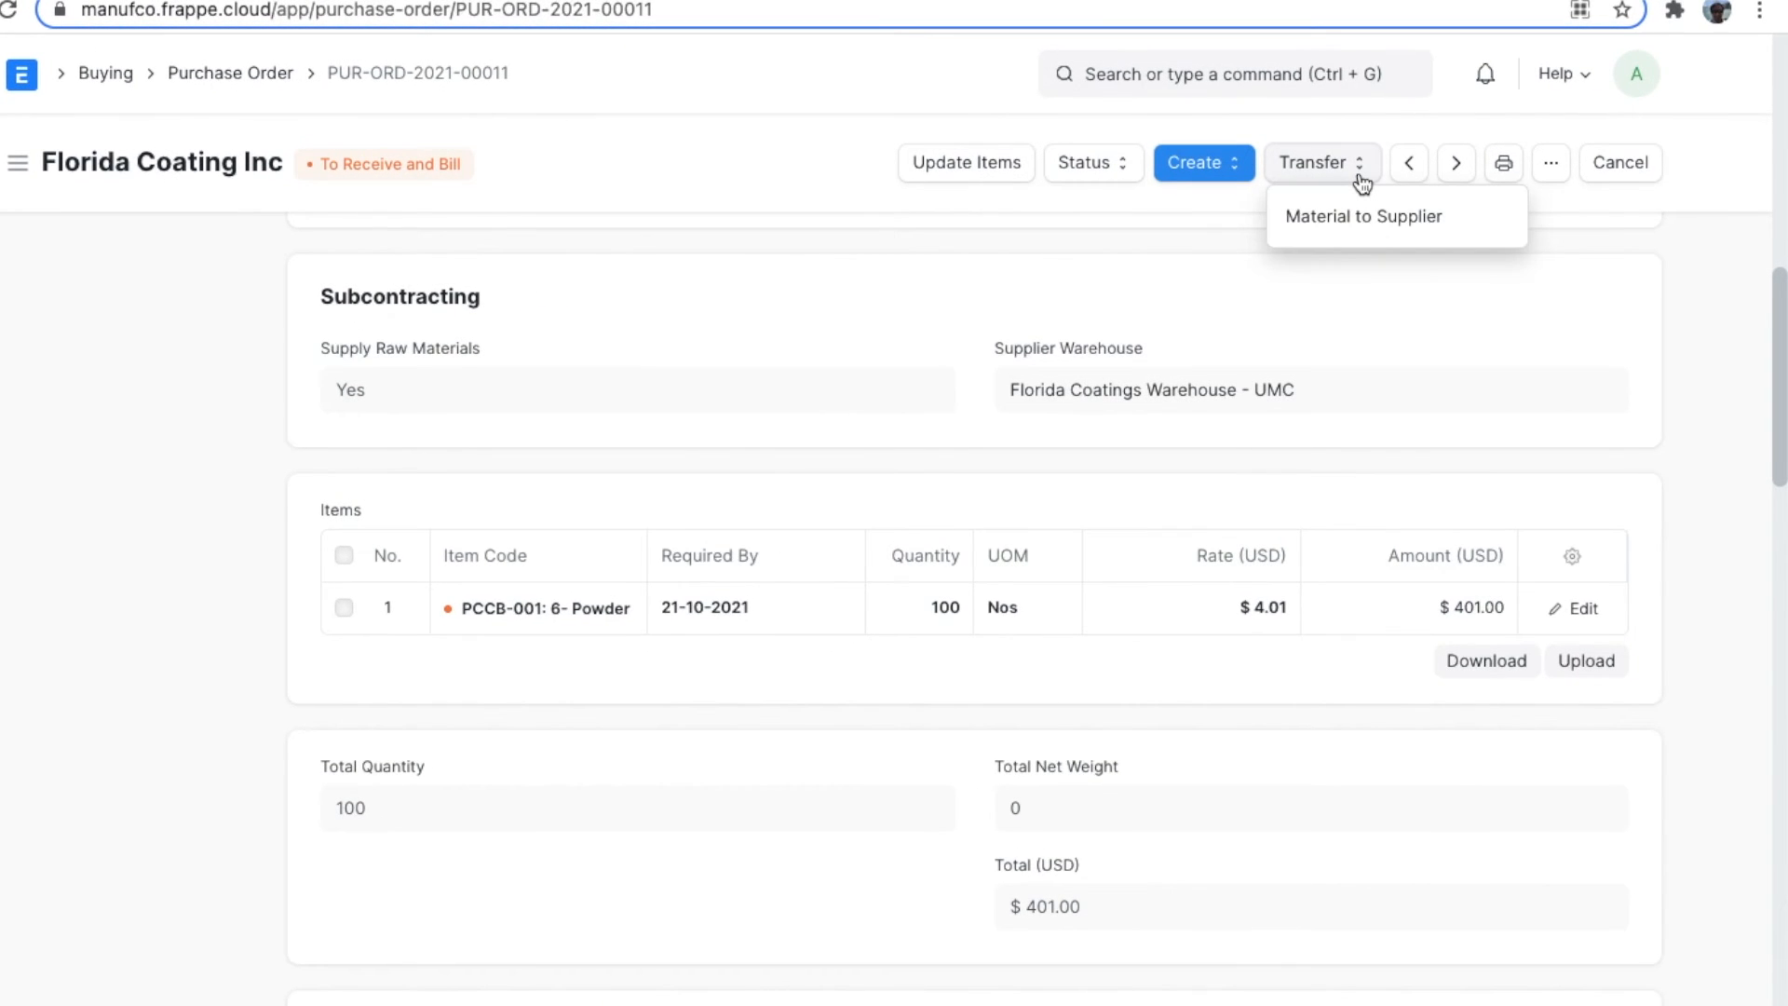
{"action": "left_click", "coordinate": [1470, 231]}
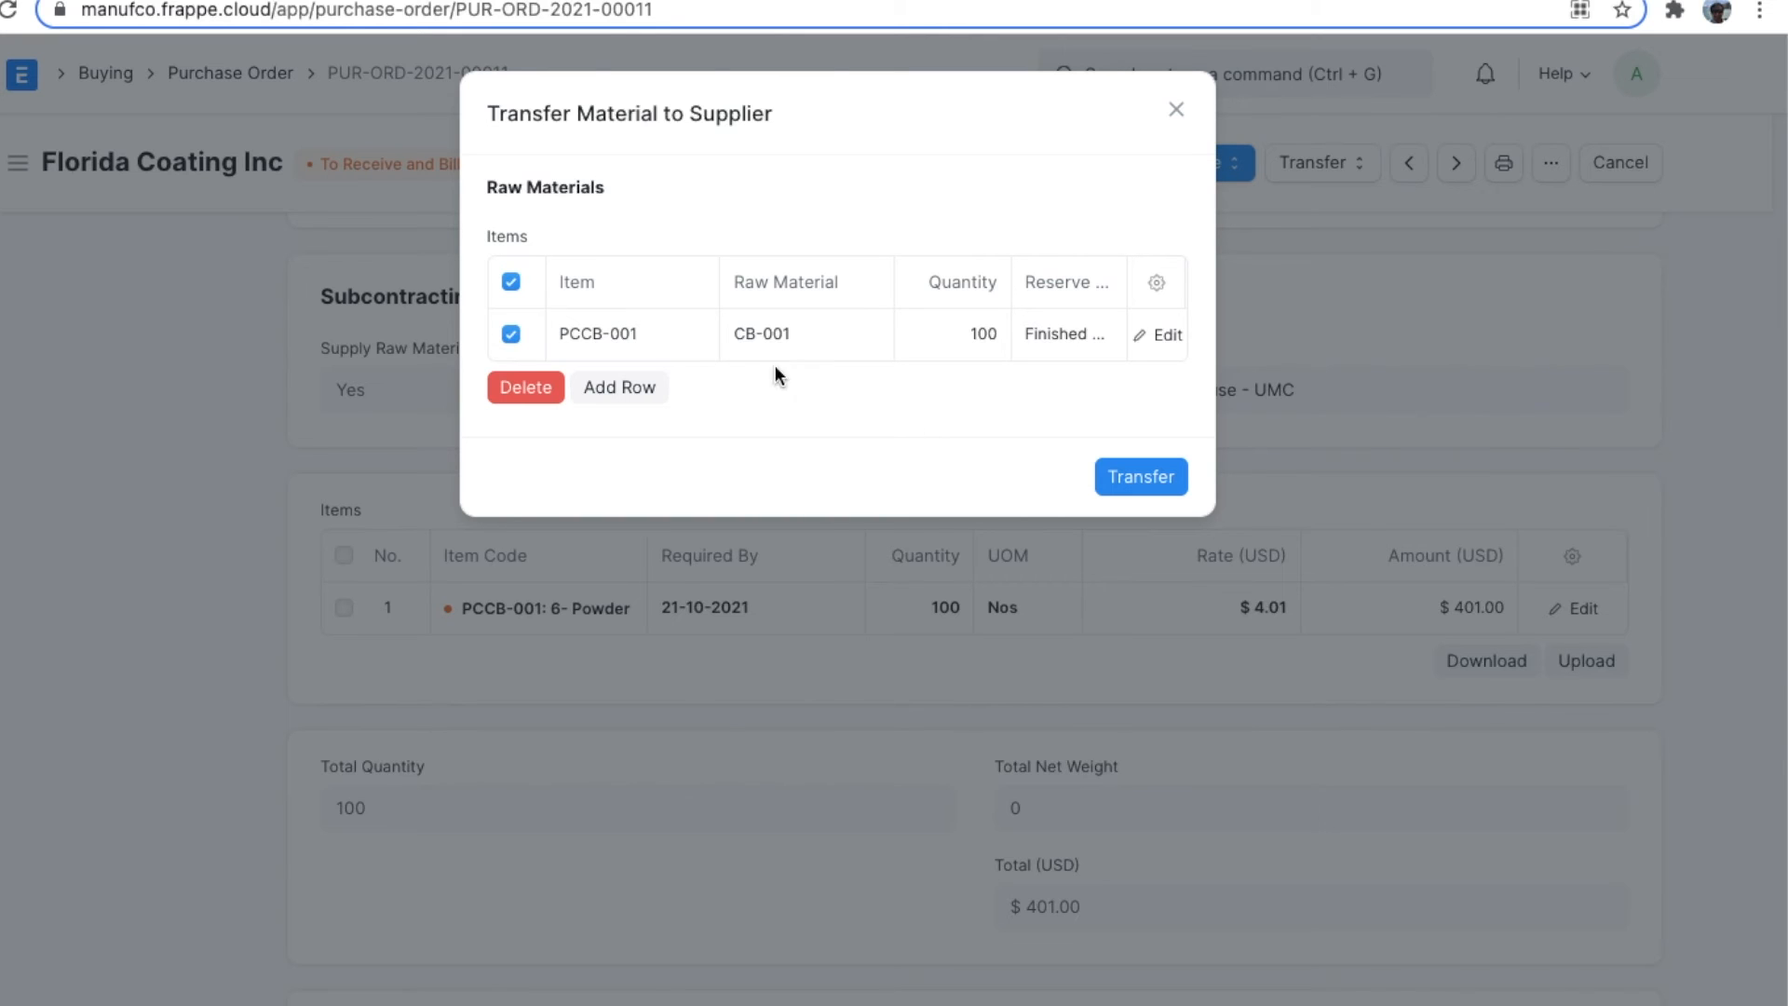
{"action": "left_click", "coordinate": [1138, 477]}
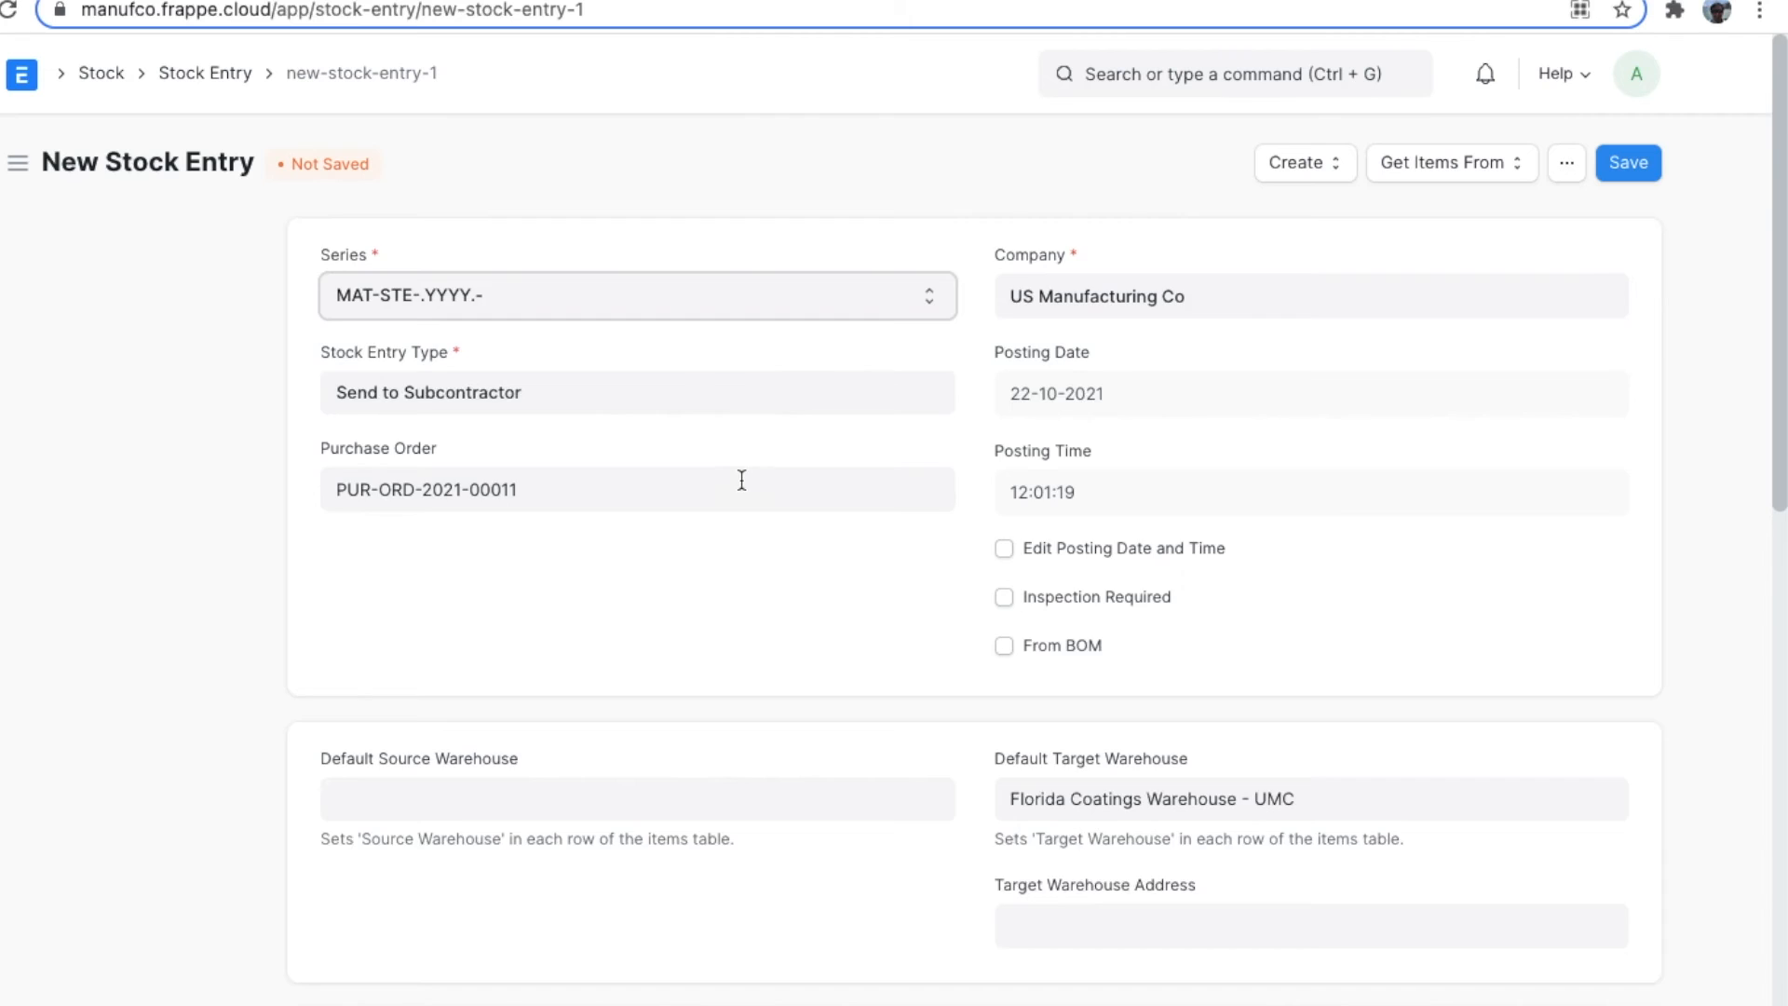
Save and submit the Send to Subcontractor stock entry for 100 CB-001.
{"action": "scroll", "coordinate": [742, 484], "scroll_direction": "down", "scroll_amount": 6}
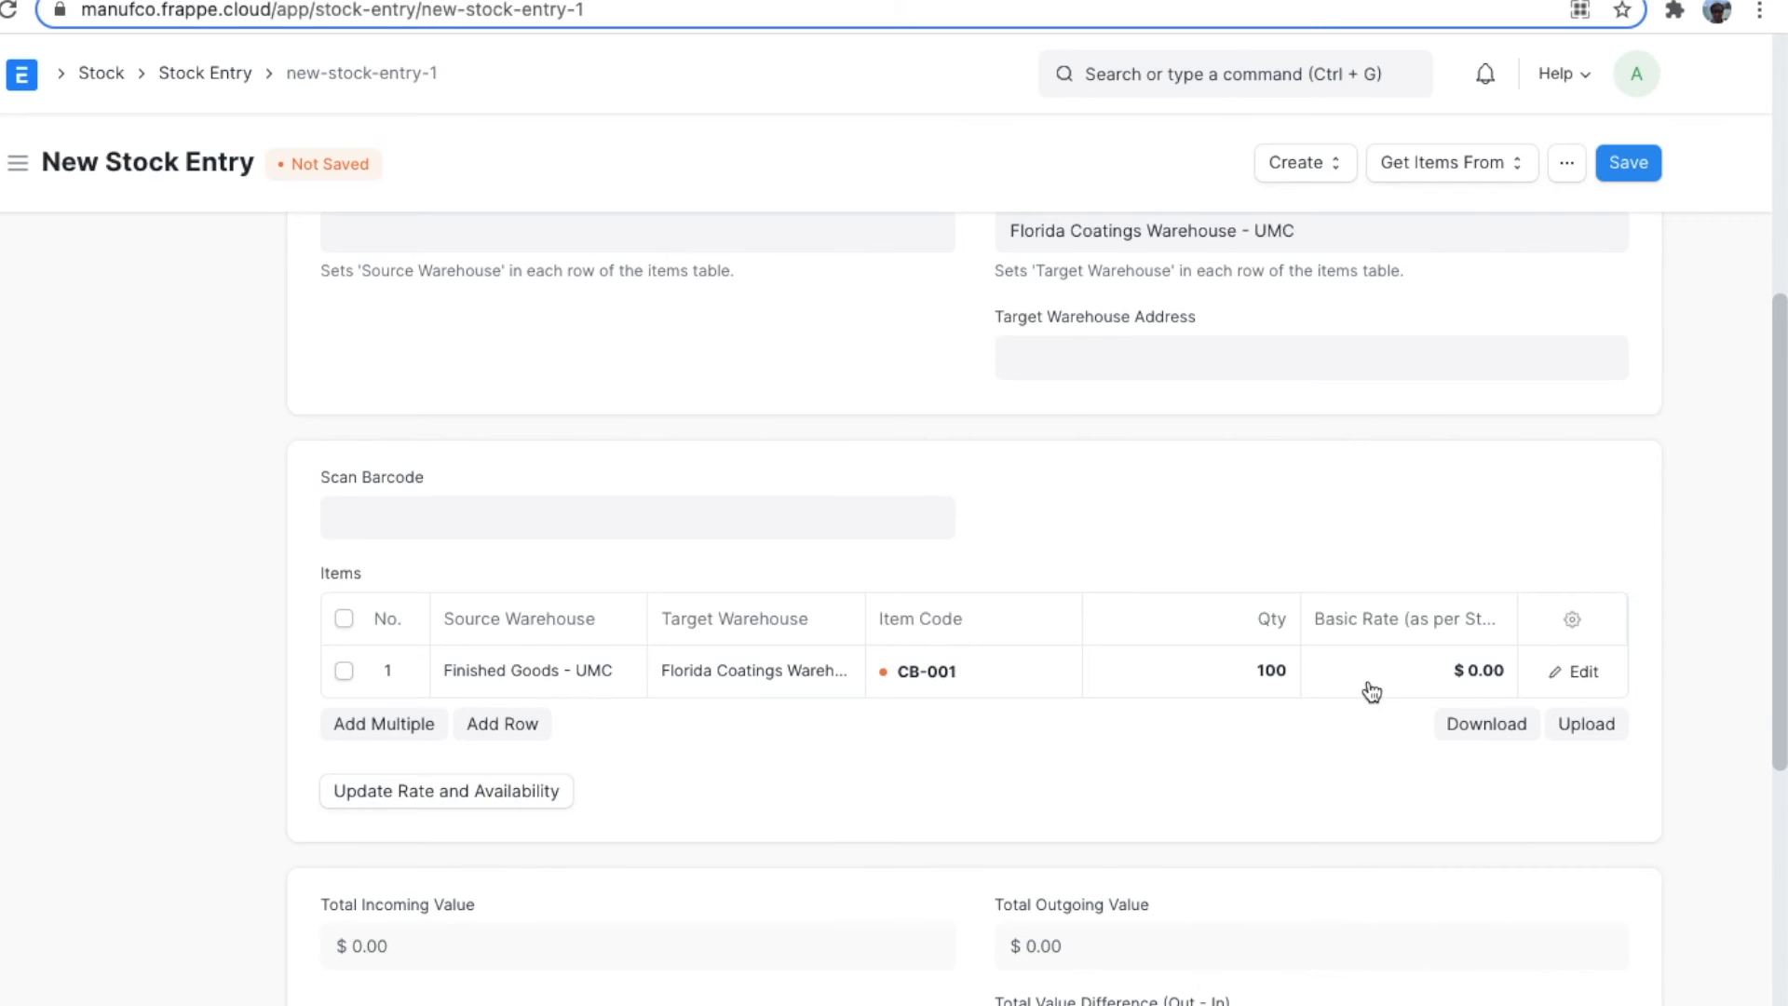
{"action": "left_click", "coordinate": [1635, 166]}
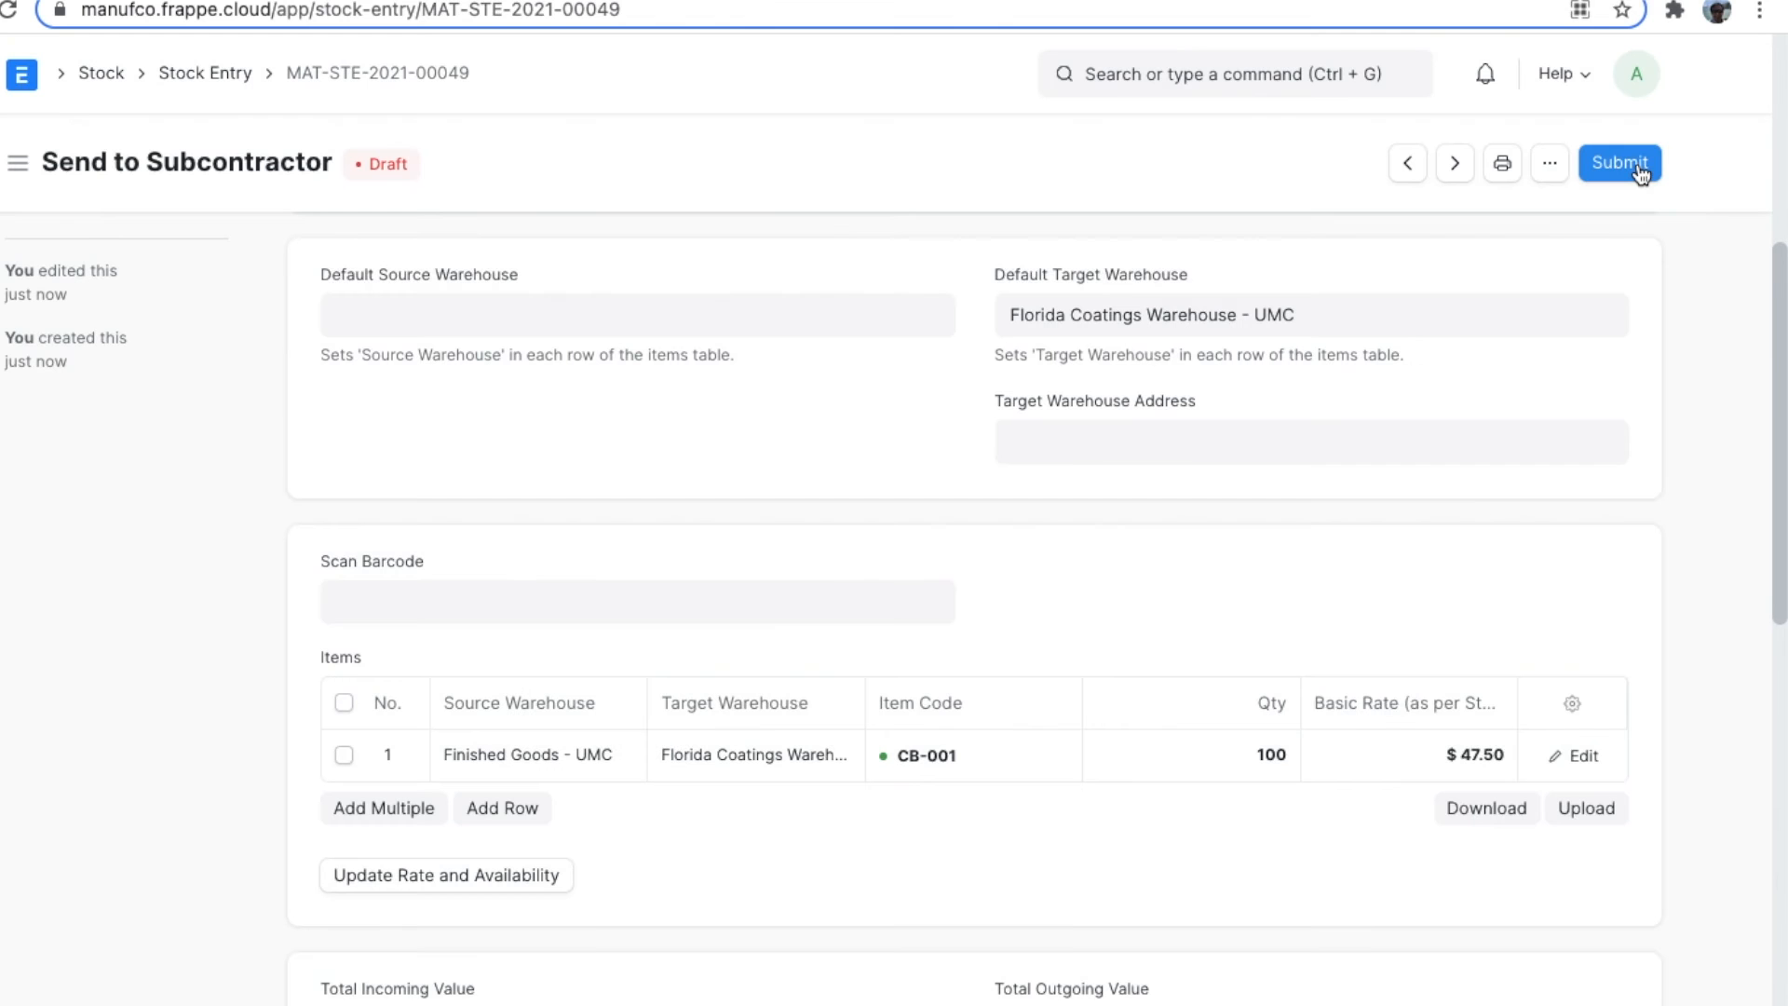
{"action": "left_click", "coordinate": [1637, 162]}
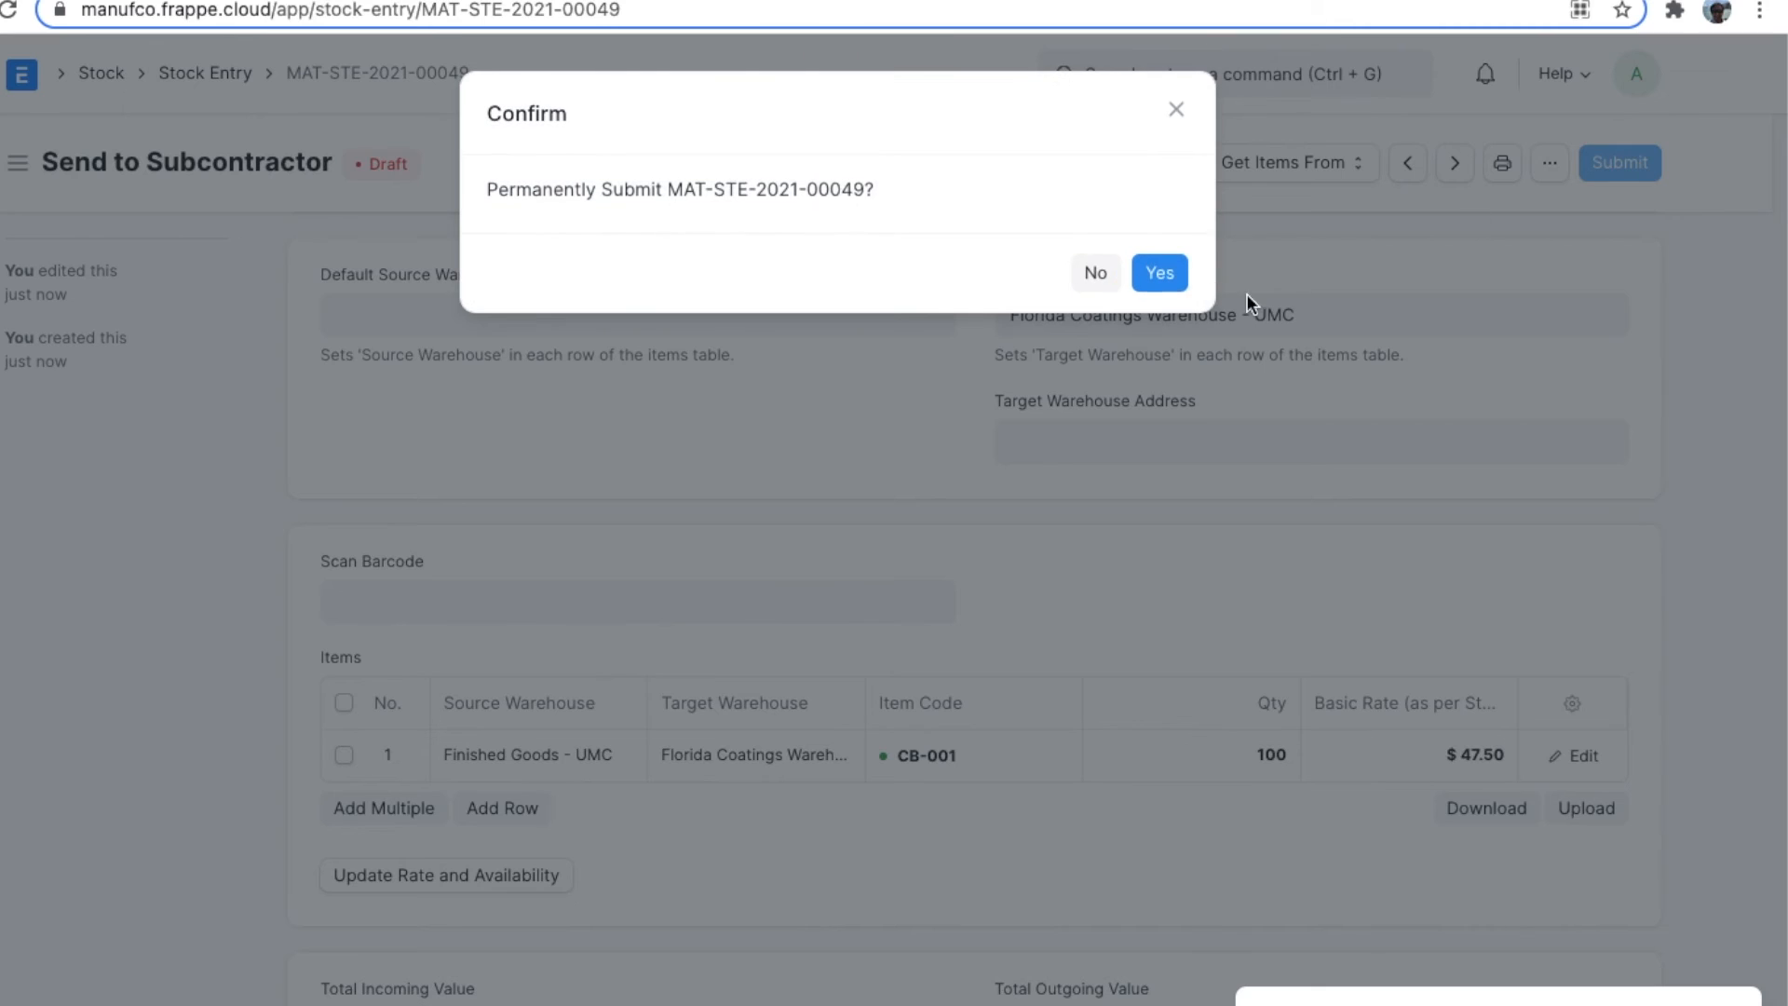
{"action": "left_click", "coordinate": [1156, 272]}
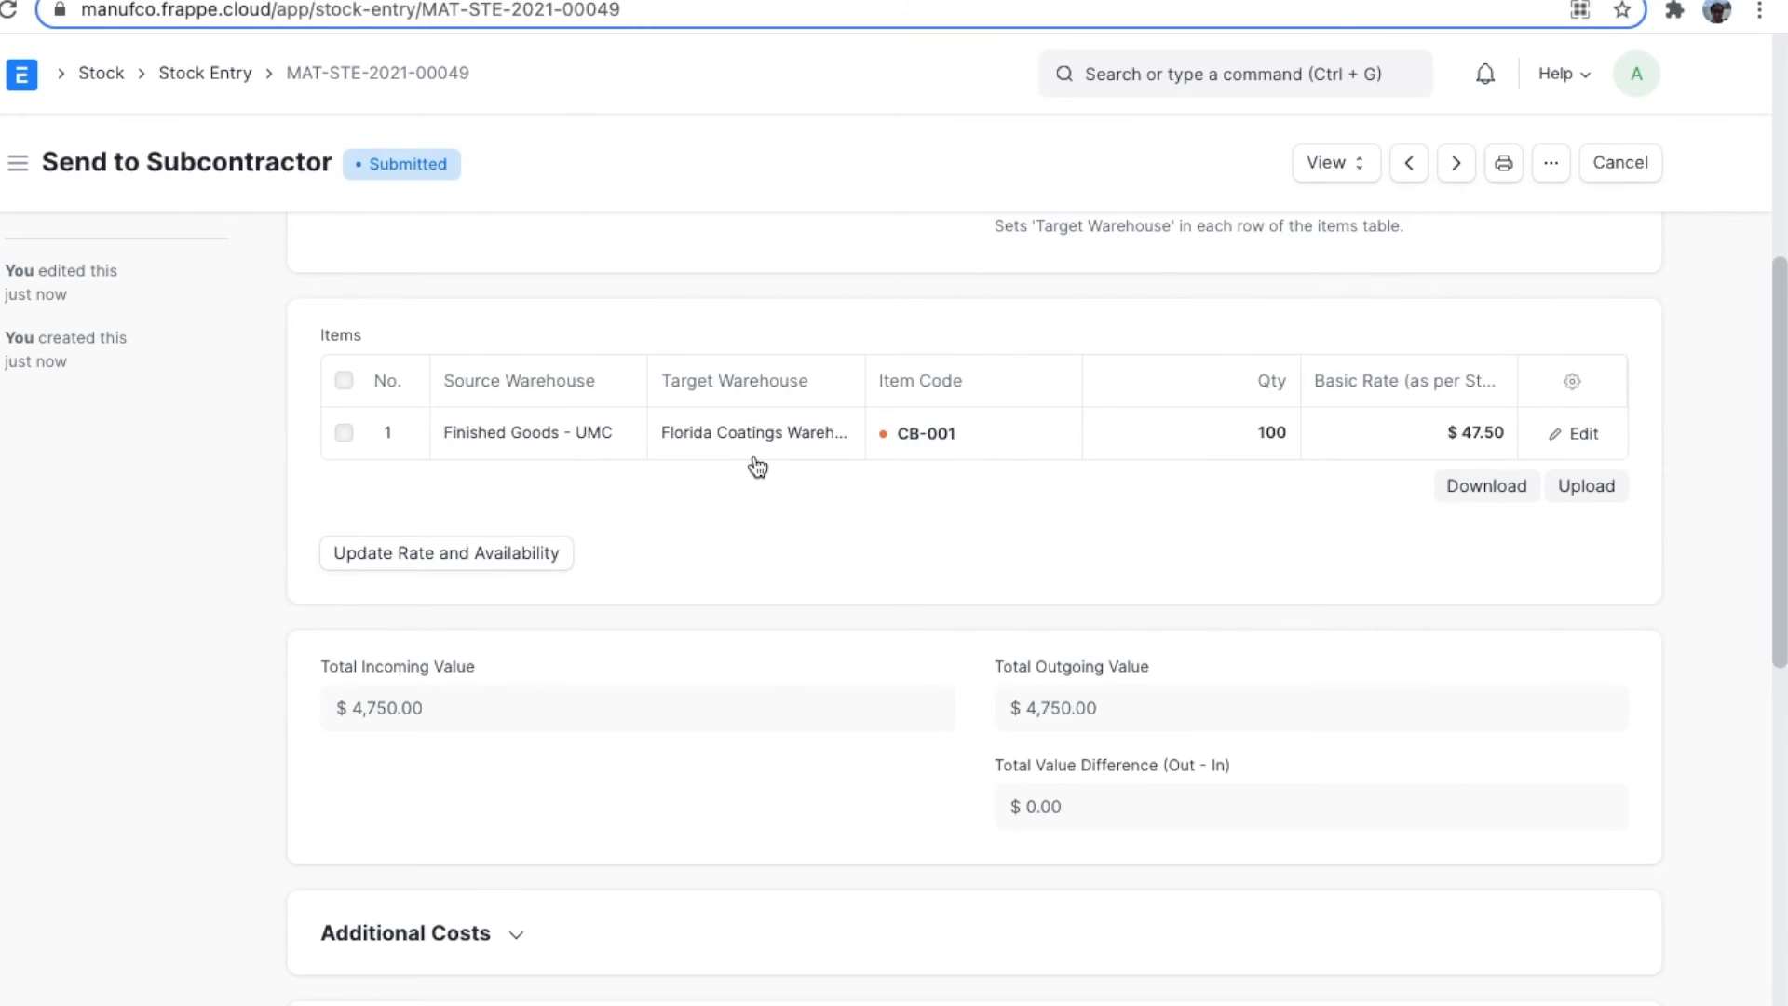
Review the stock ledger of the Send to Subcontractor entry, and return to the Florida Coating Inc purchase order.
{"action": "left_click", "coordinate": [1335, 176]}
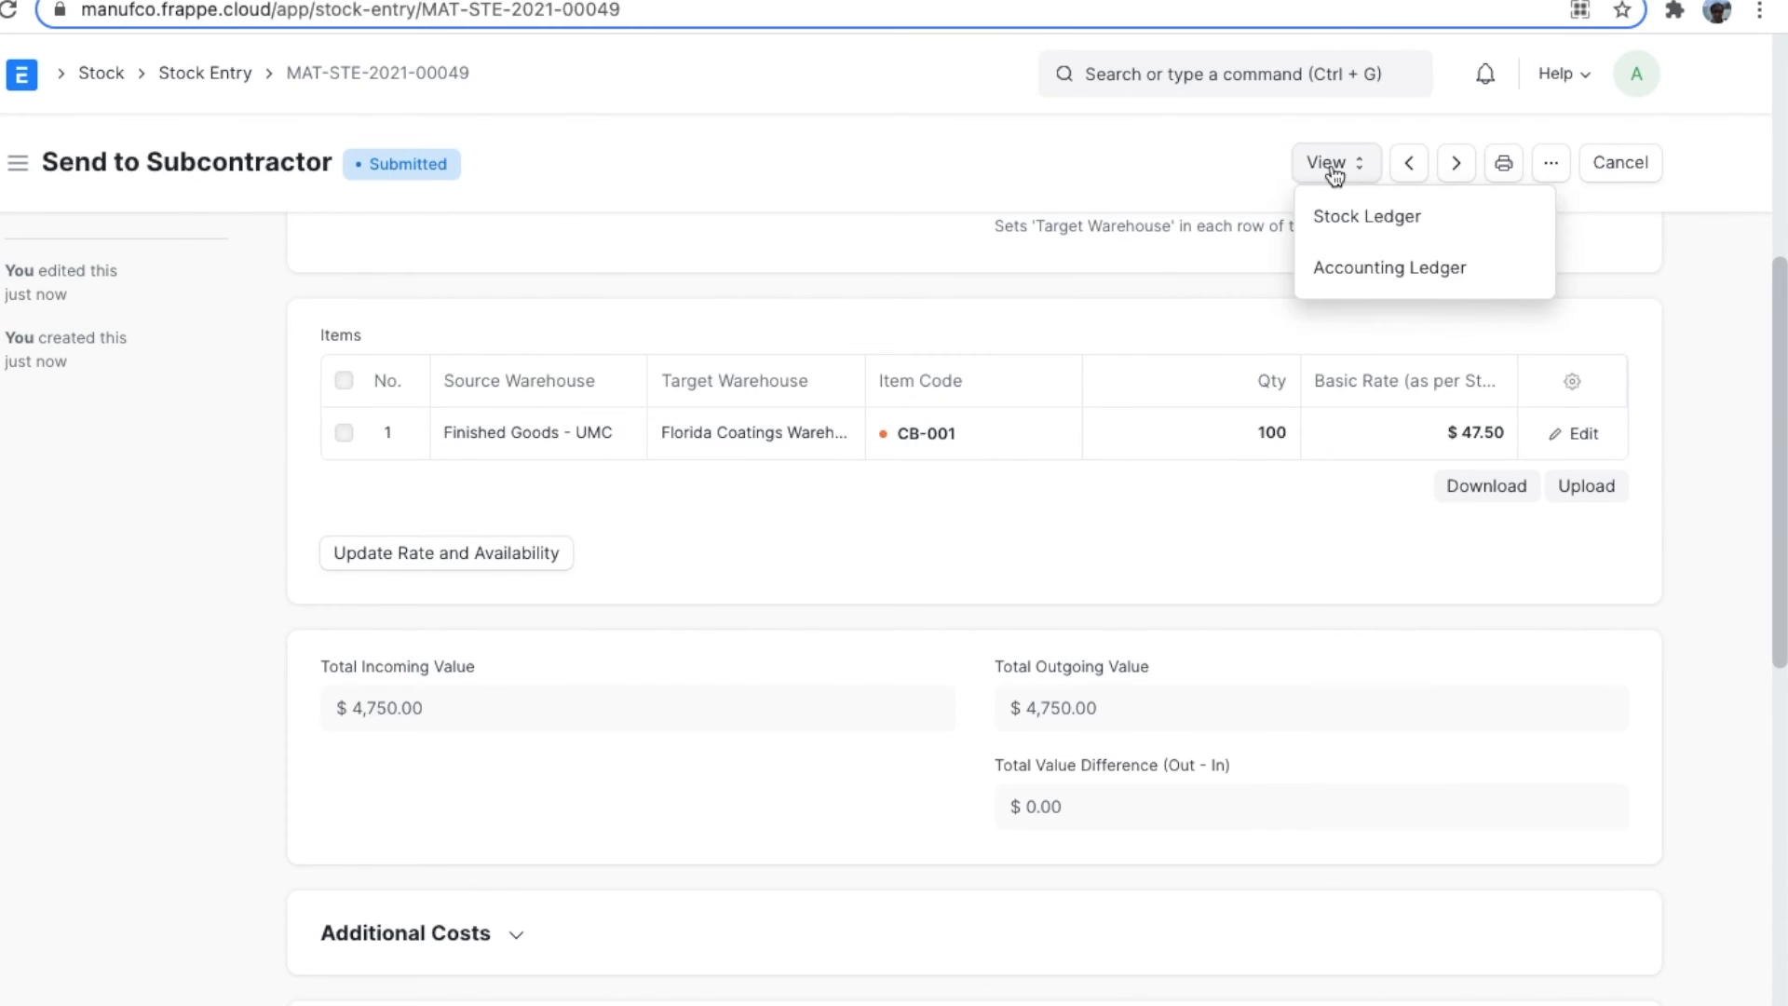
{"action": "left_click", "coordinate": [1469, 232]}
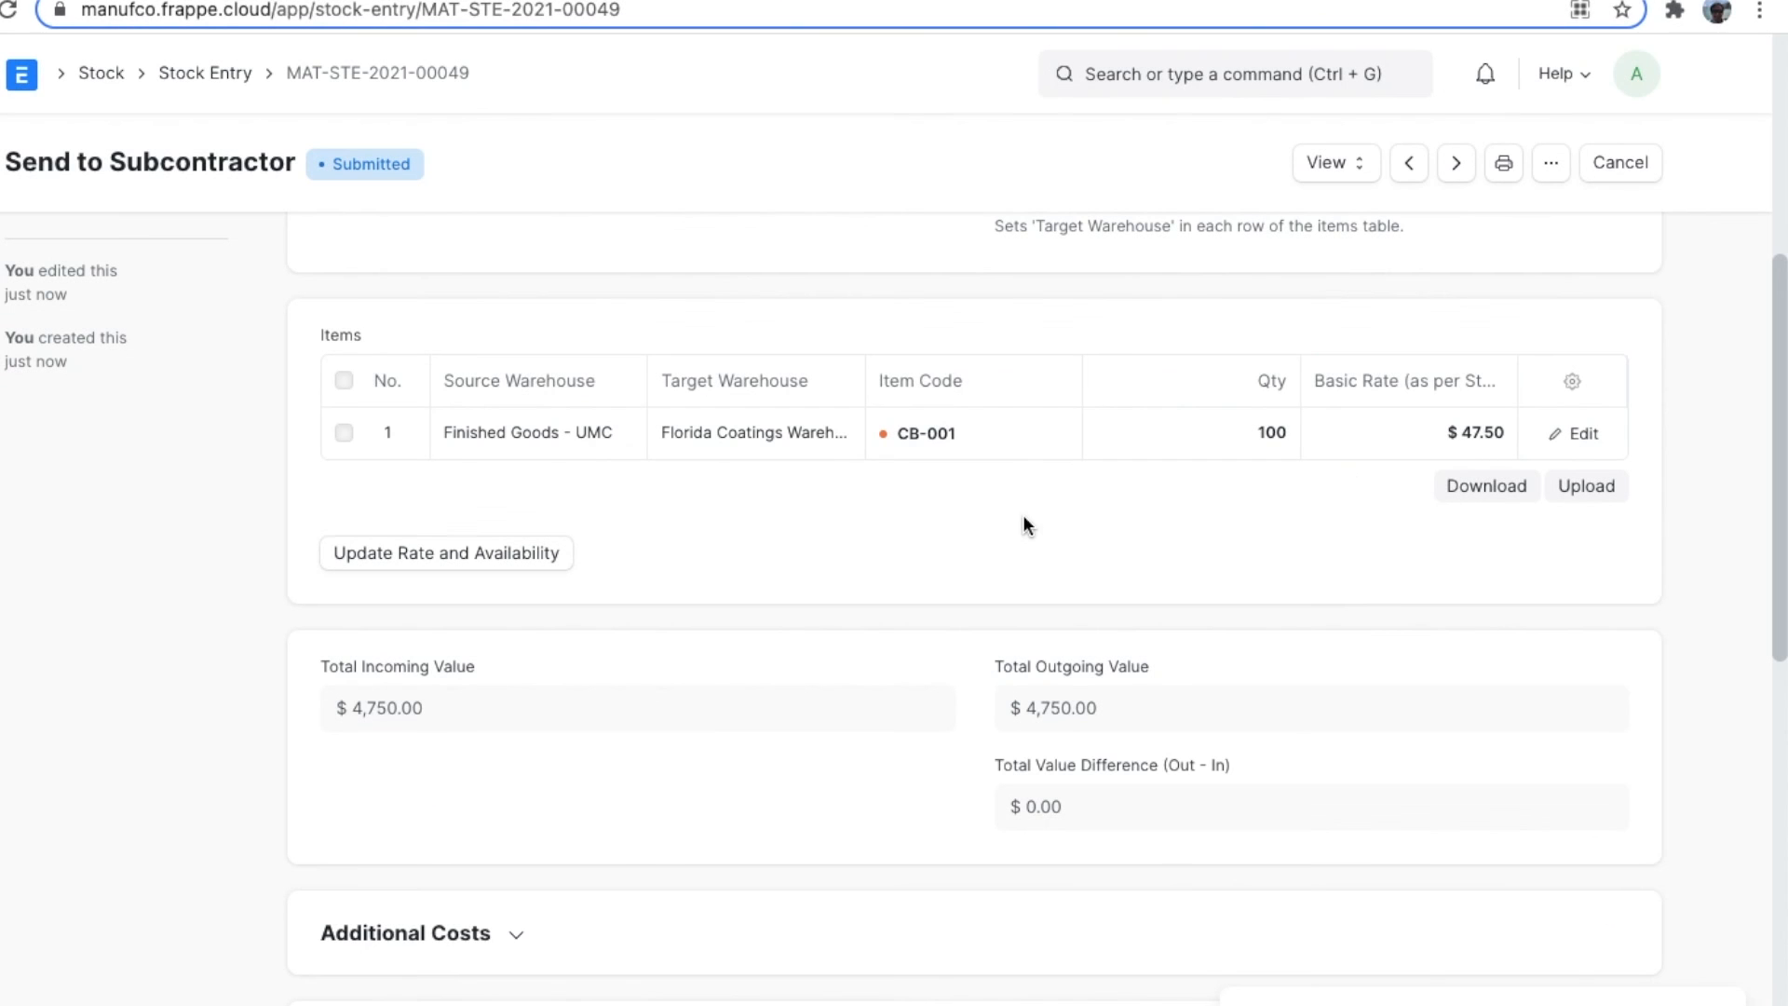
{"action": "key", "text": "alt+Left"}
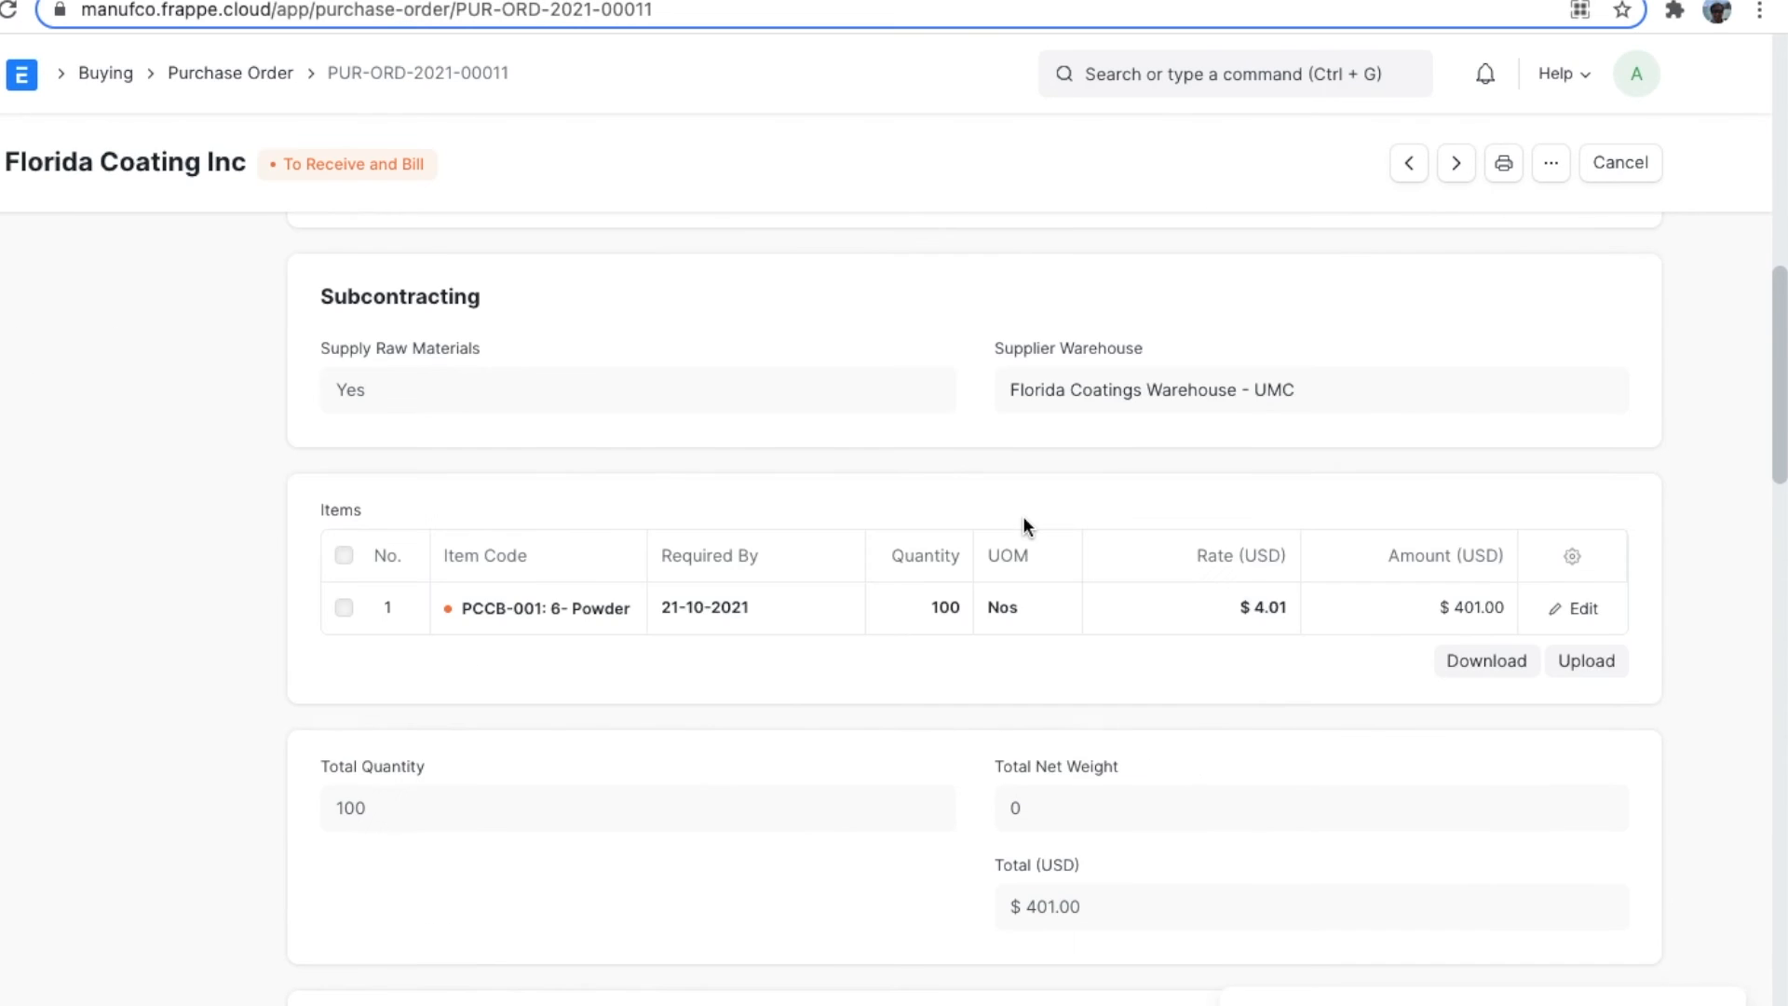
Create a purchase receipt from the Florida Coating Inc purchase order.
{"action": "scroll", "coordinate": [1023, 516], "scroll_direction": "up", "scroll_amount": 10}
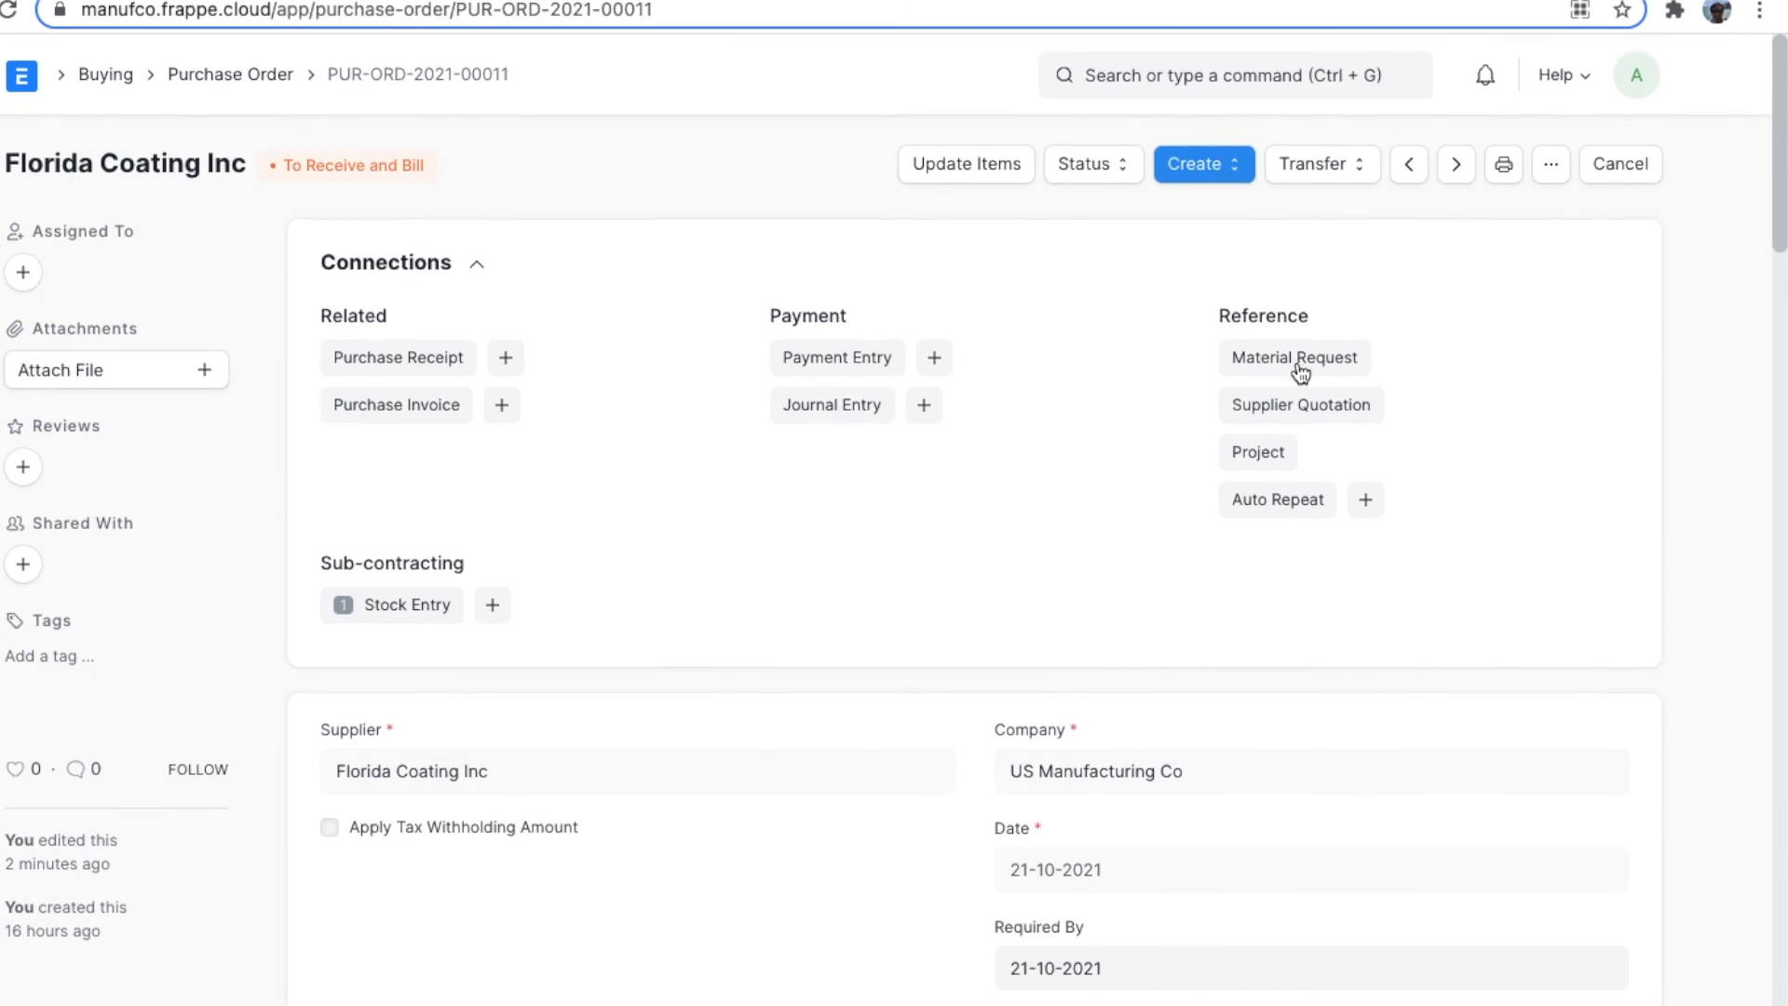
{"action": "scroll", "coordinate": [1092, 456], "scroll_direction": "down", "scroll_amount": 1}
{"action": "scroll", "coordinate": [1094, 451], "scroll_direction": "down", "scroll_amount": 5}
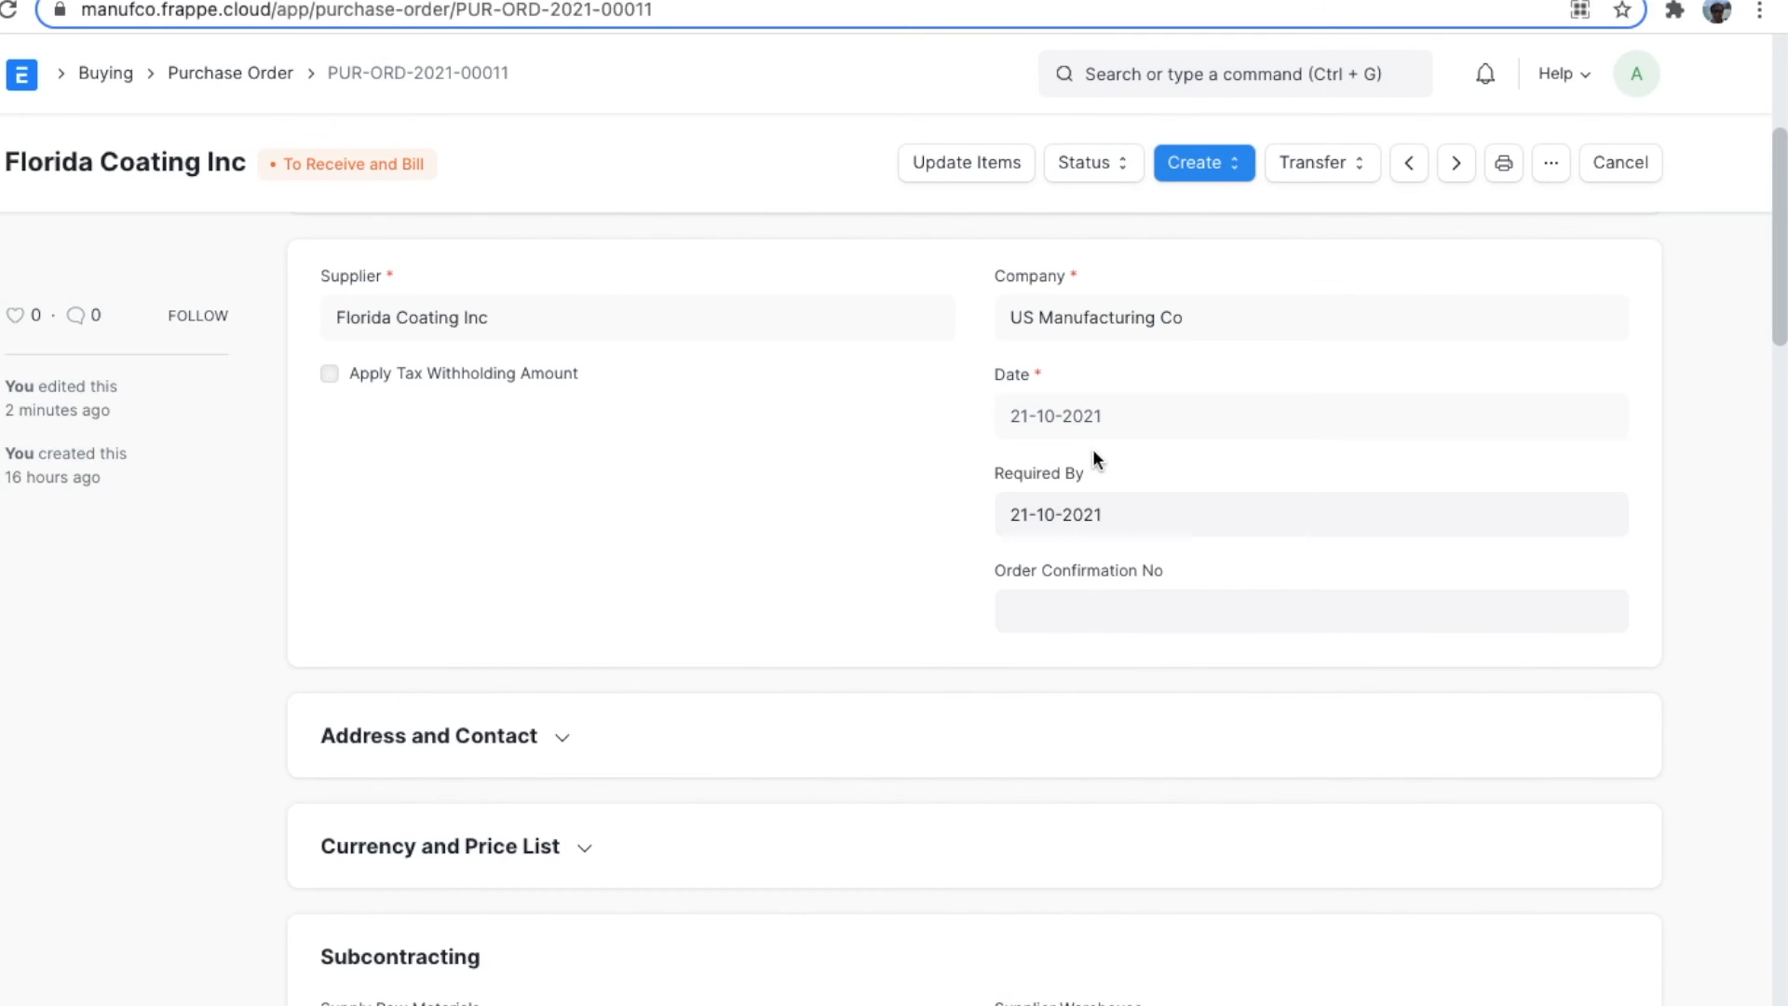
{"action": "left_click", "coordinate": [1210, 165]}
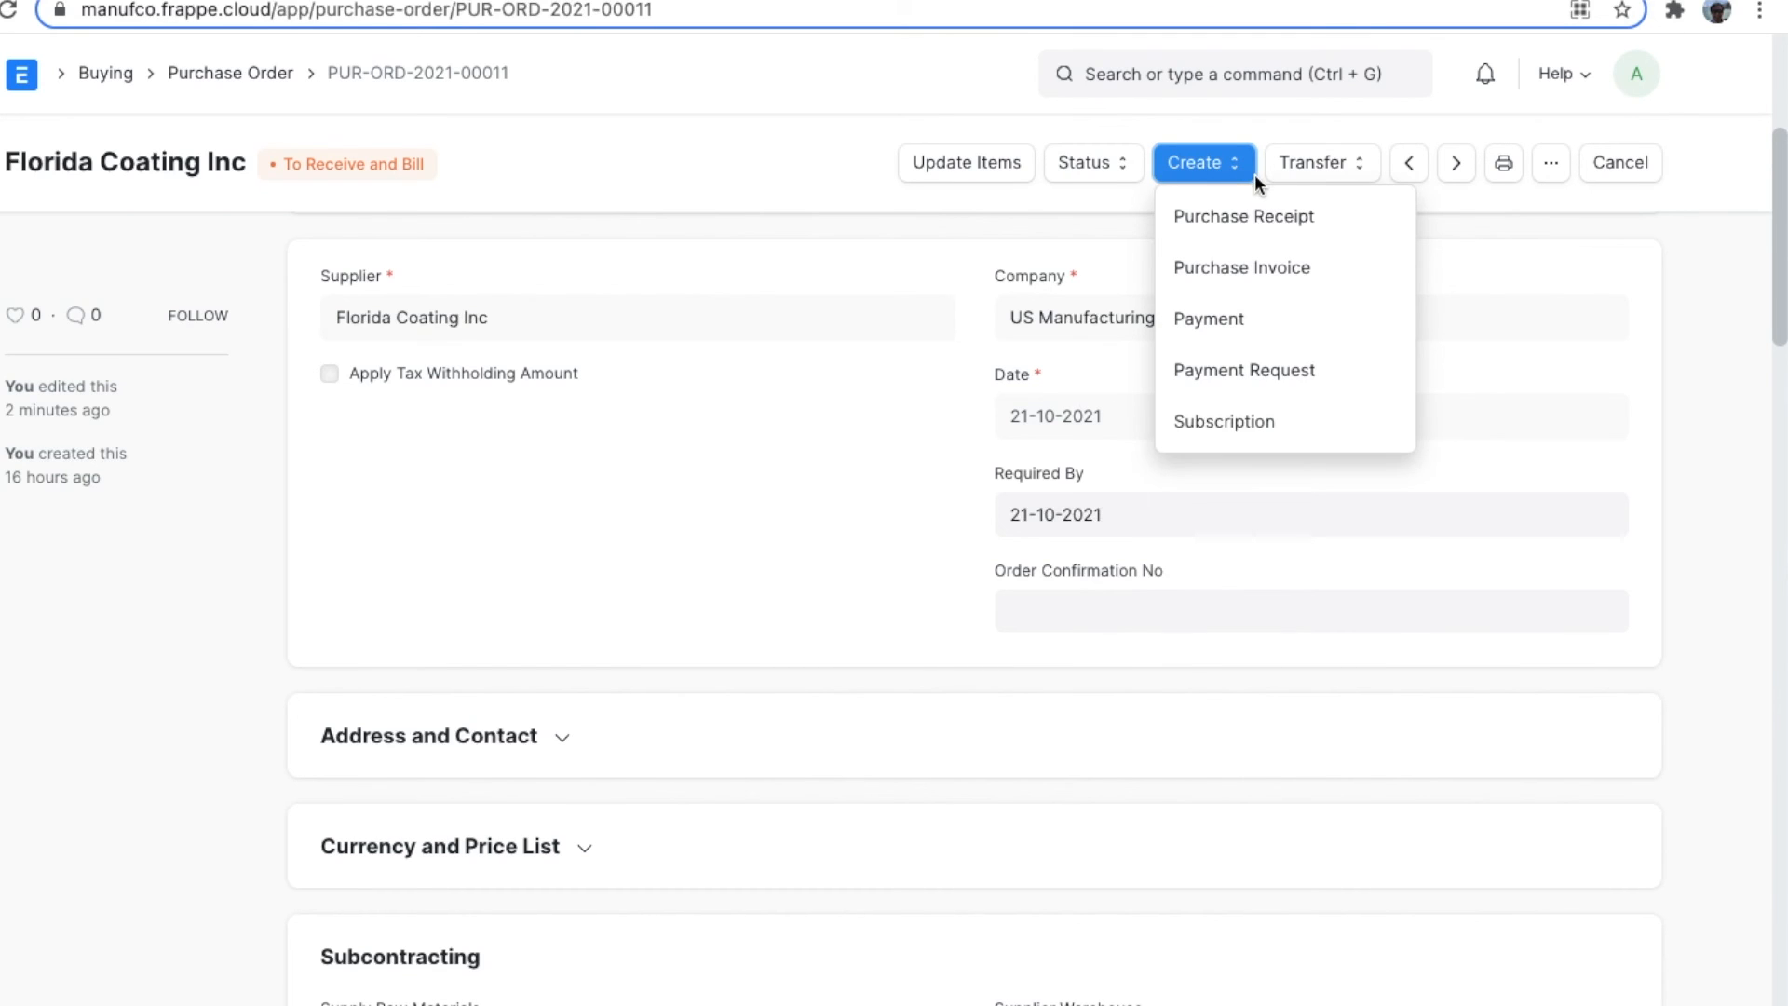
{"action": "left_click", "coordinate": [1364, 233]}
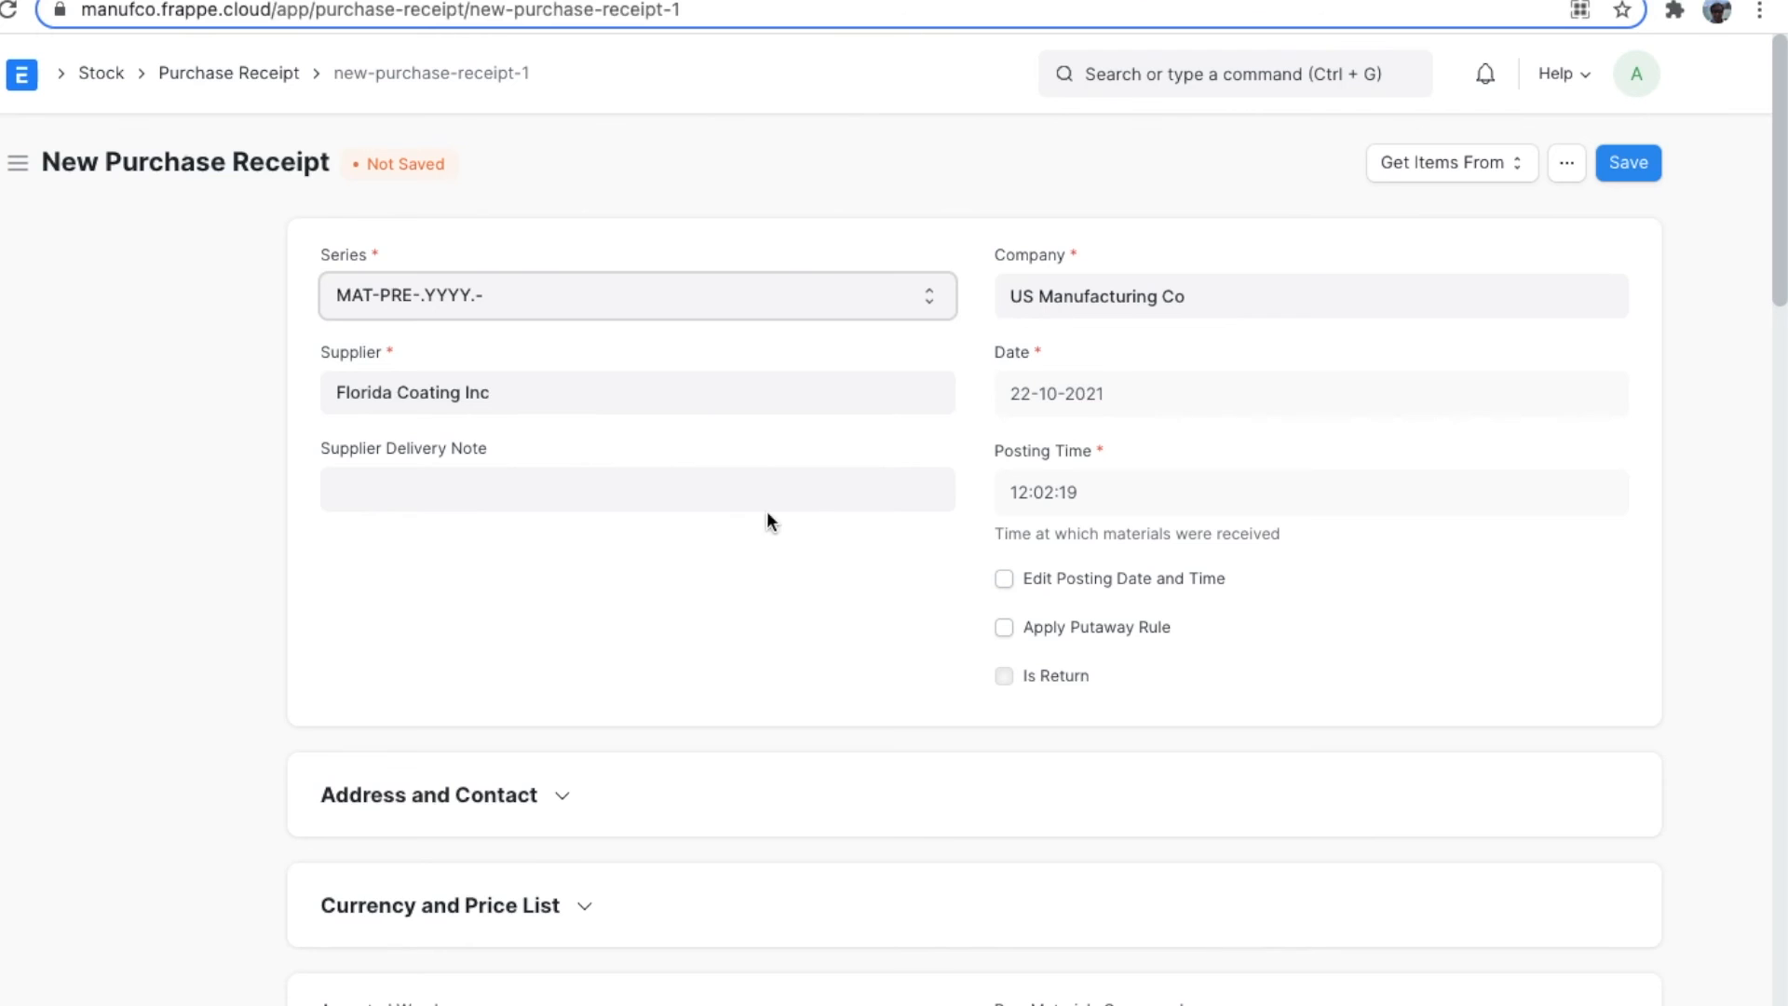
Save and submit the Florida Coating Inc purchase receipt for 100 PCCB-001.
{"action": "scroll", "coordinate": [834, 473], "scroll_direction": "down", "scroll_amount": 5}
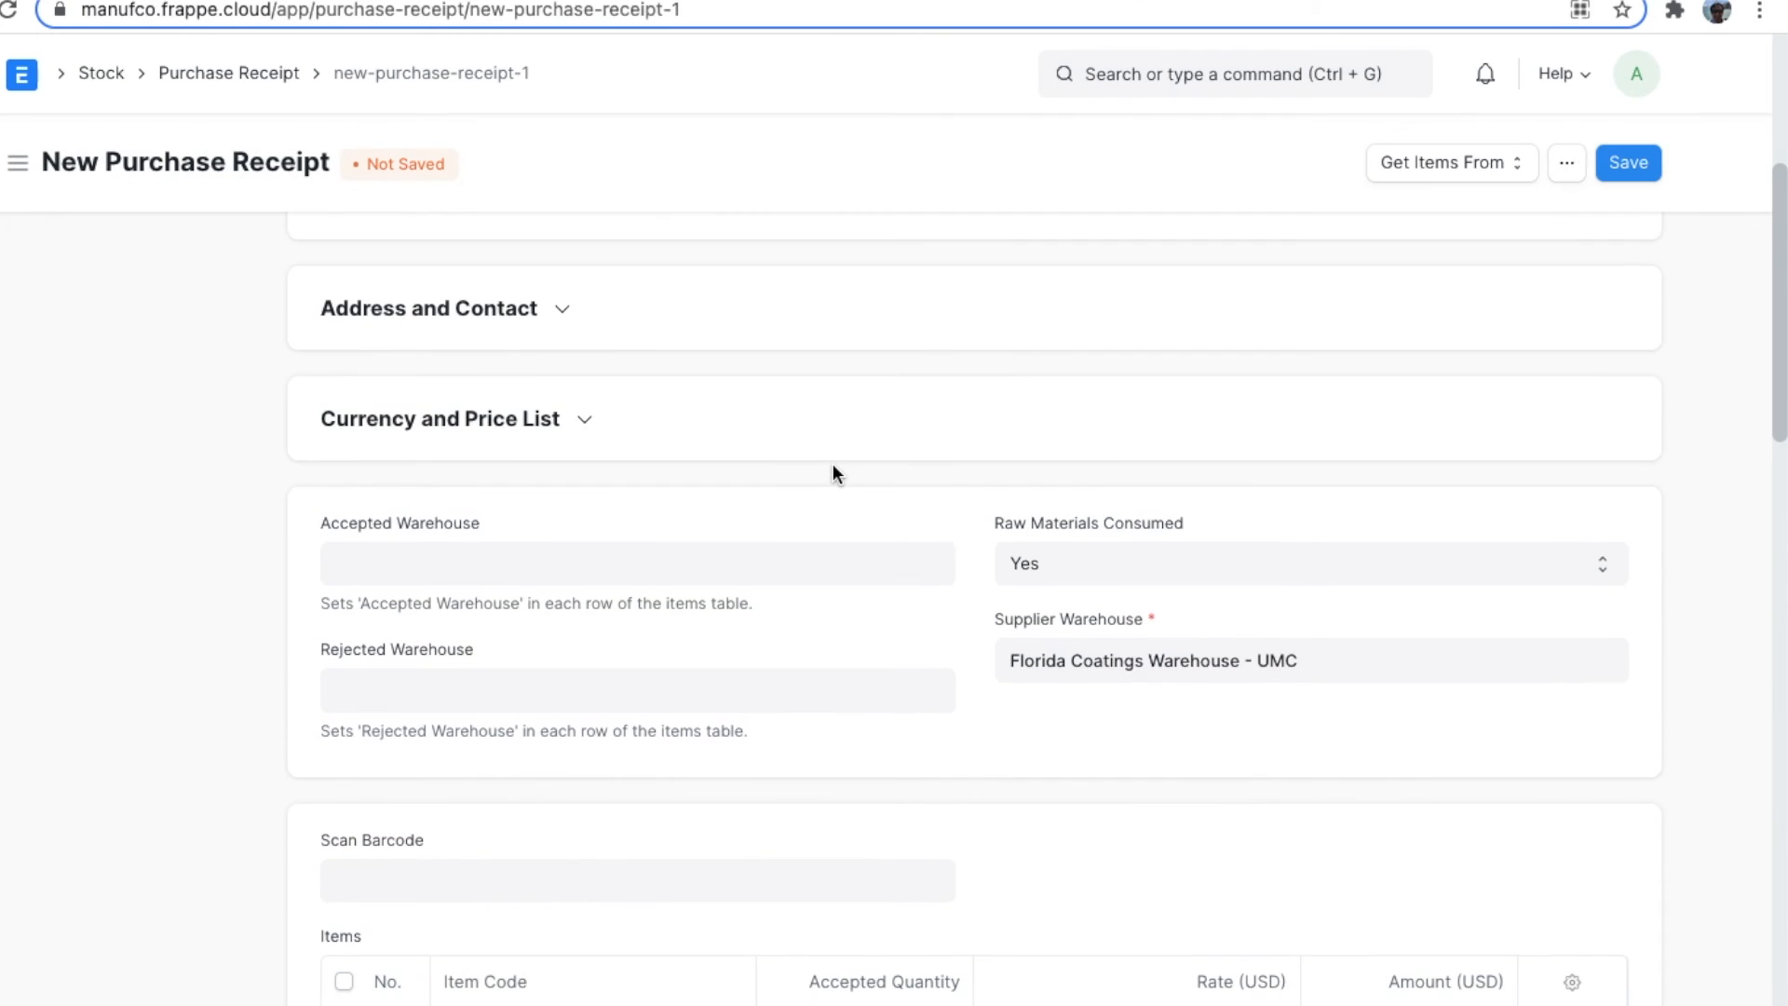
{"action": "scroll", "coordinate": [835, 473], "scroll_direction": "down", "scroll_amount": 3}
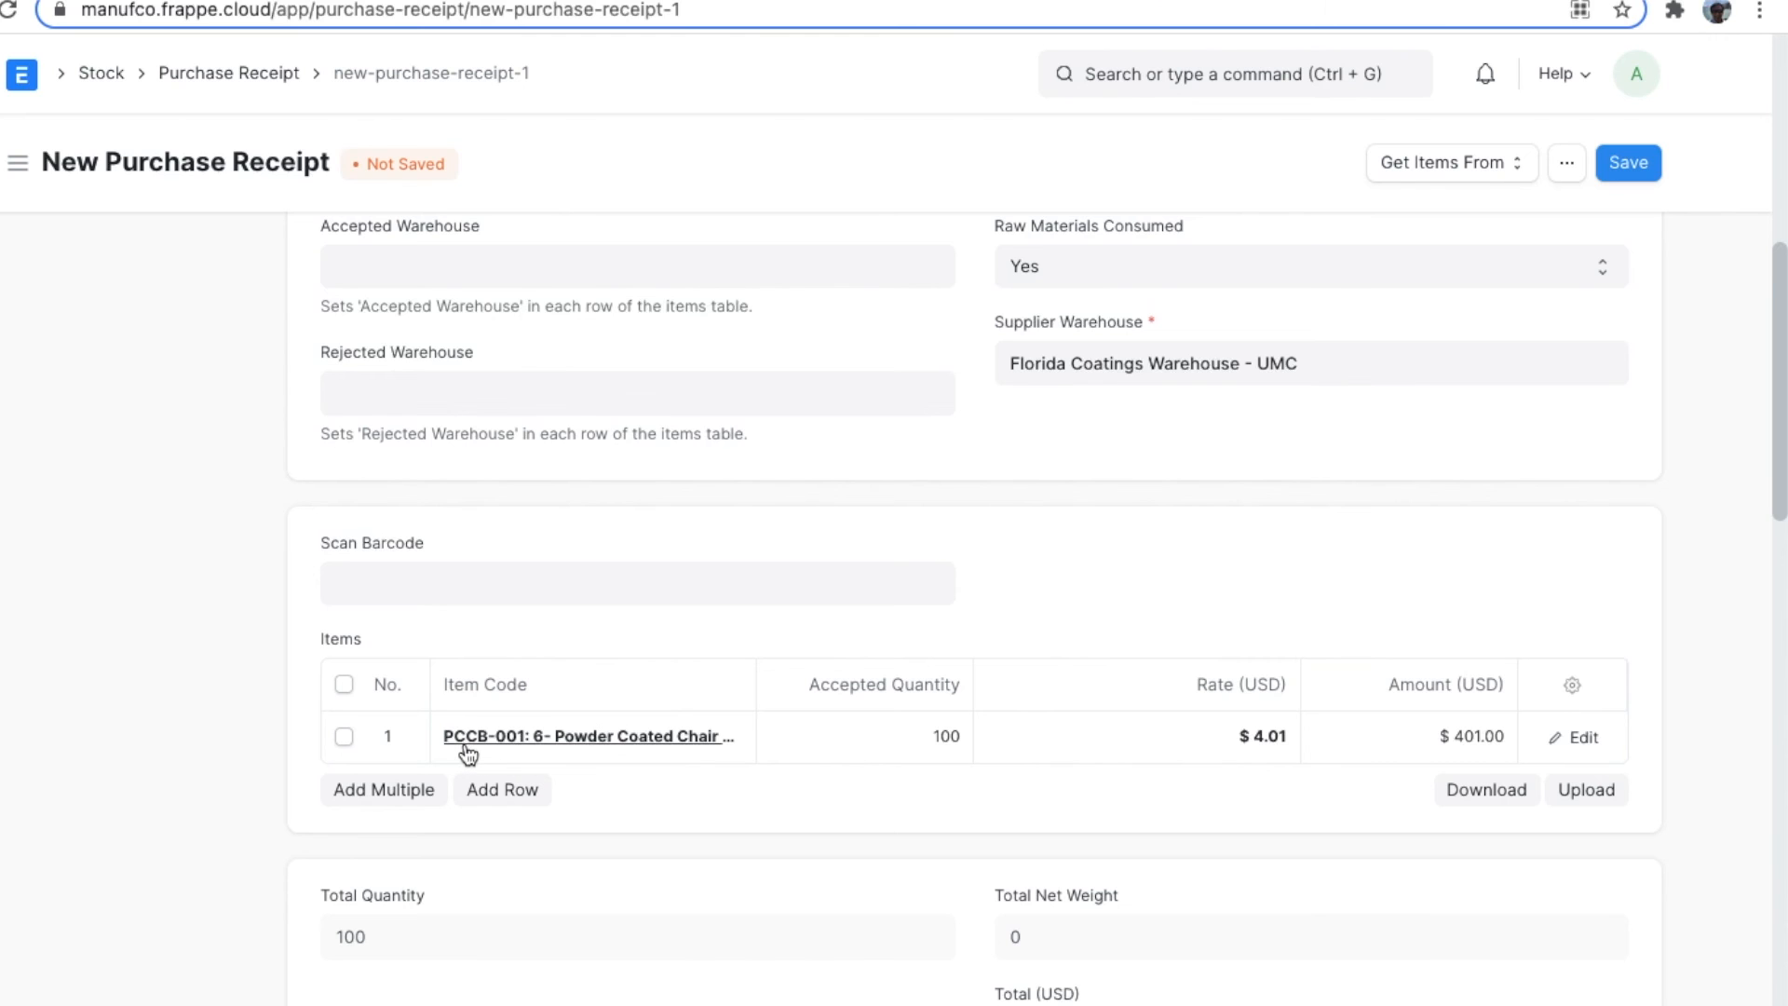
{"action": "mouse_move", "coordinate": [479, 754]}
{"action": "left_click", "coordinate": [1626, 181]}
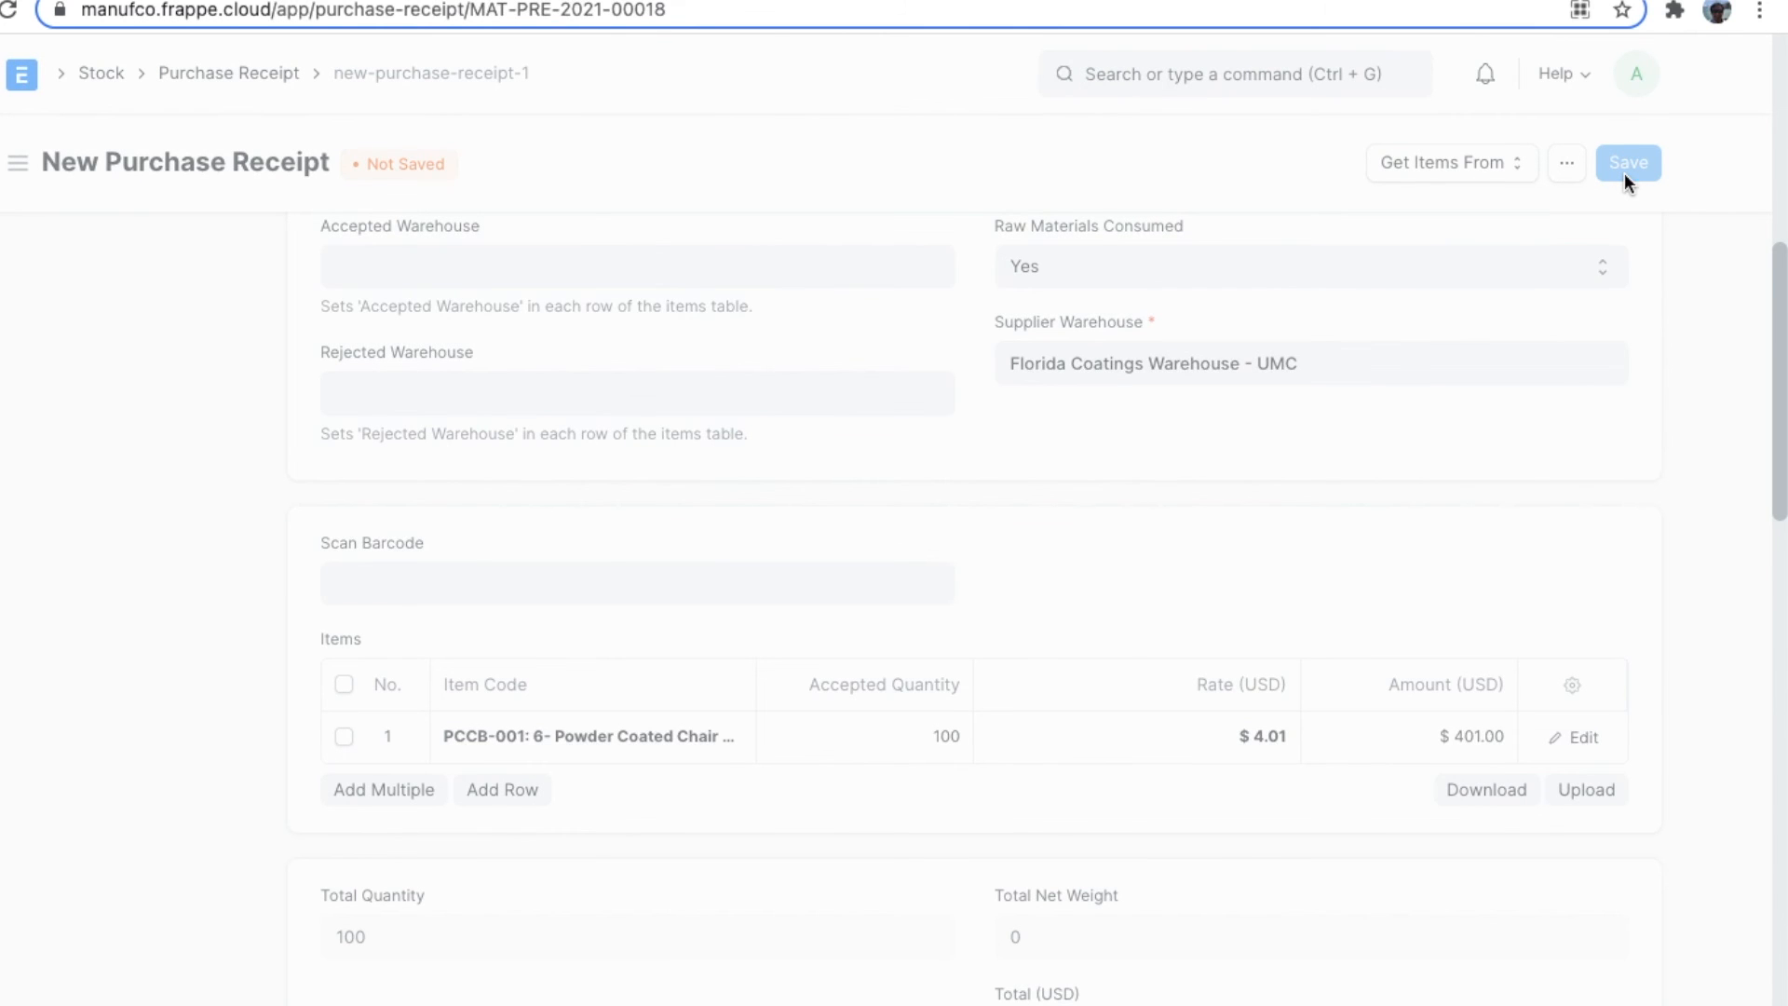
{"action": "left_click", "coordinate": [1616, 164]}
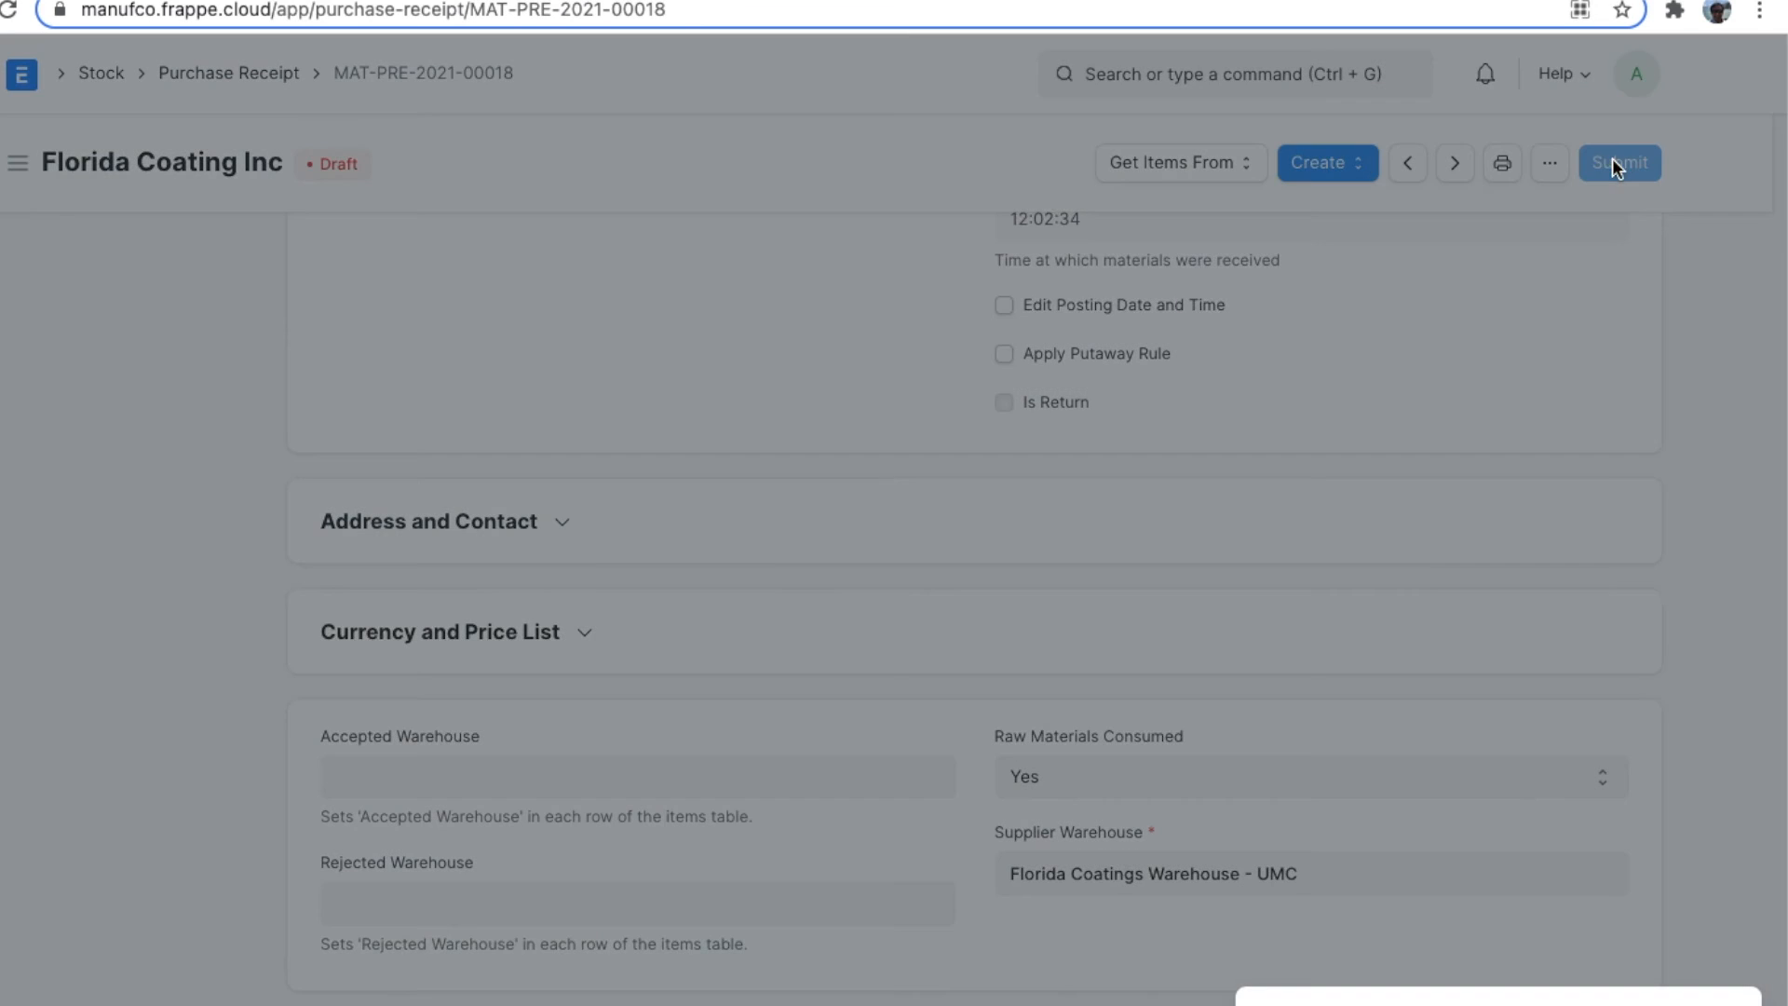
{"action": "left_click", "coordinate": [1162, 273]}
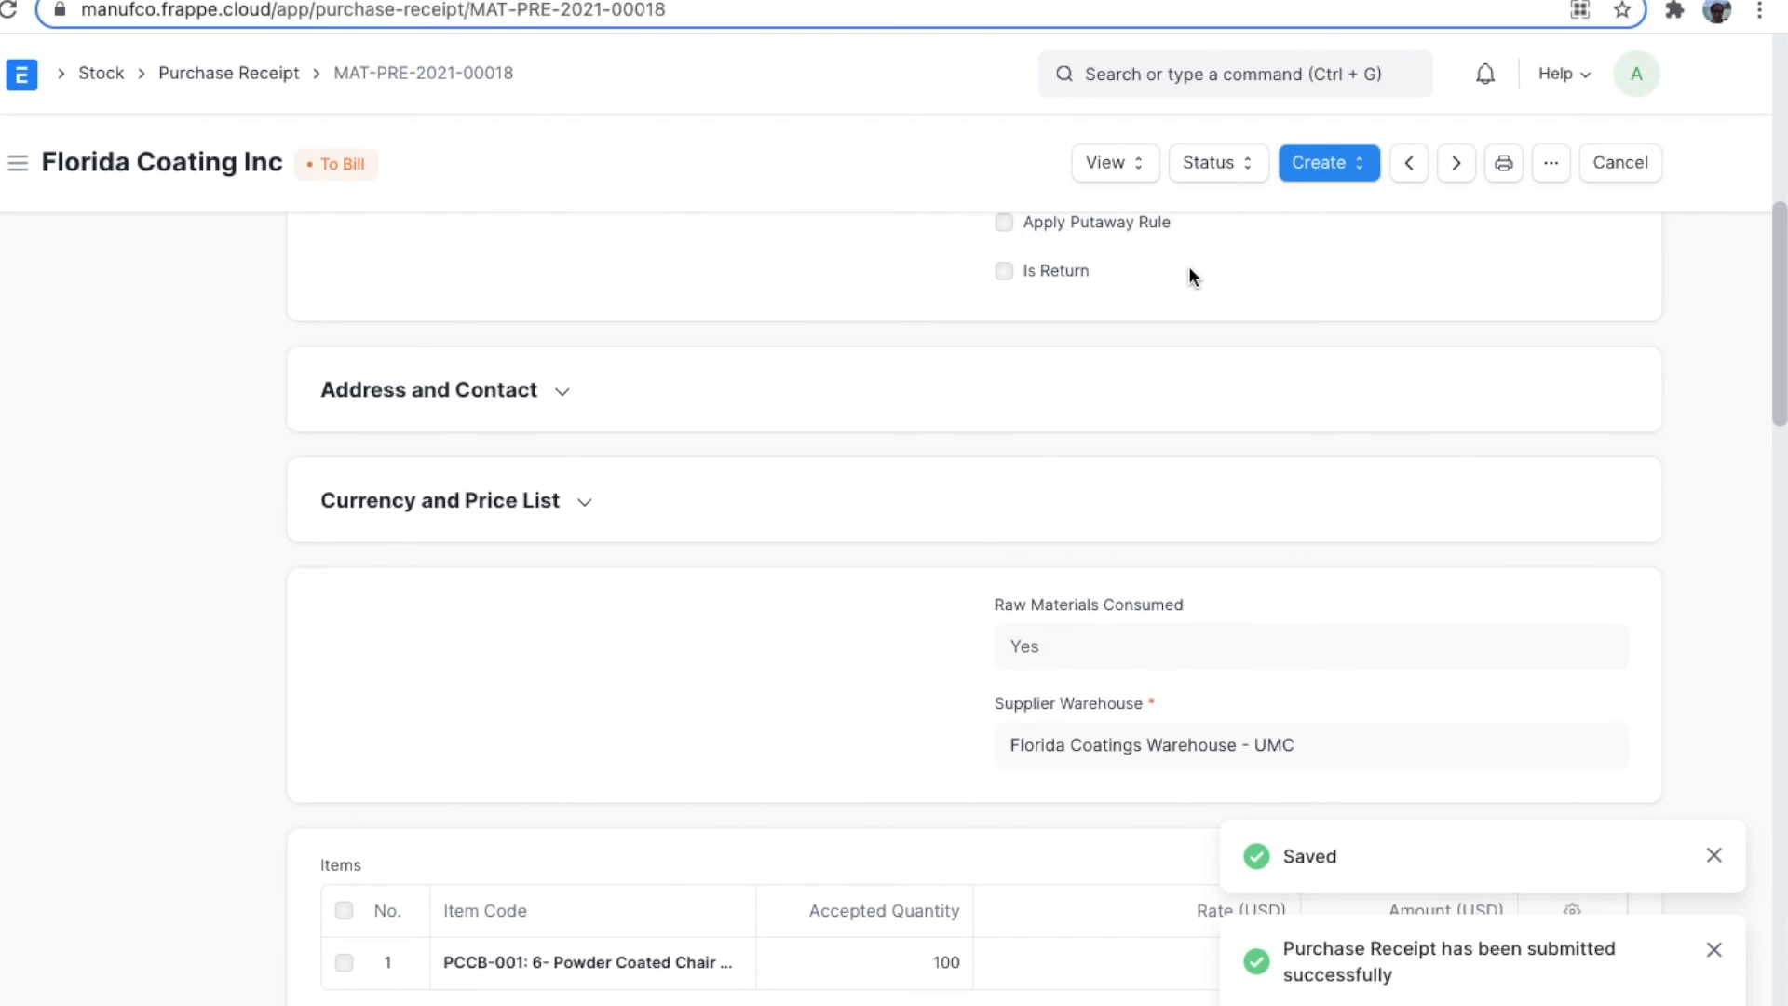
Examine the purchase receipt's stock ledger for item quantities, warehouses, incoming rates and valuation rates.
{"action": "left_click", "coordinate": [1138, 164]}
{"action": "left_click", "coordinate": [1169, 221]}
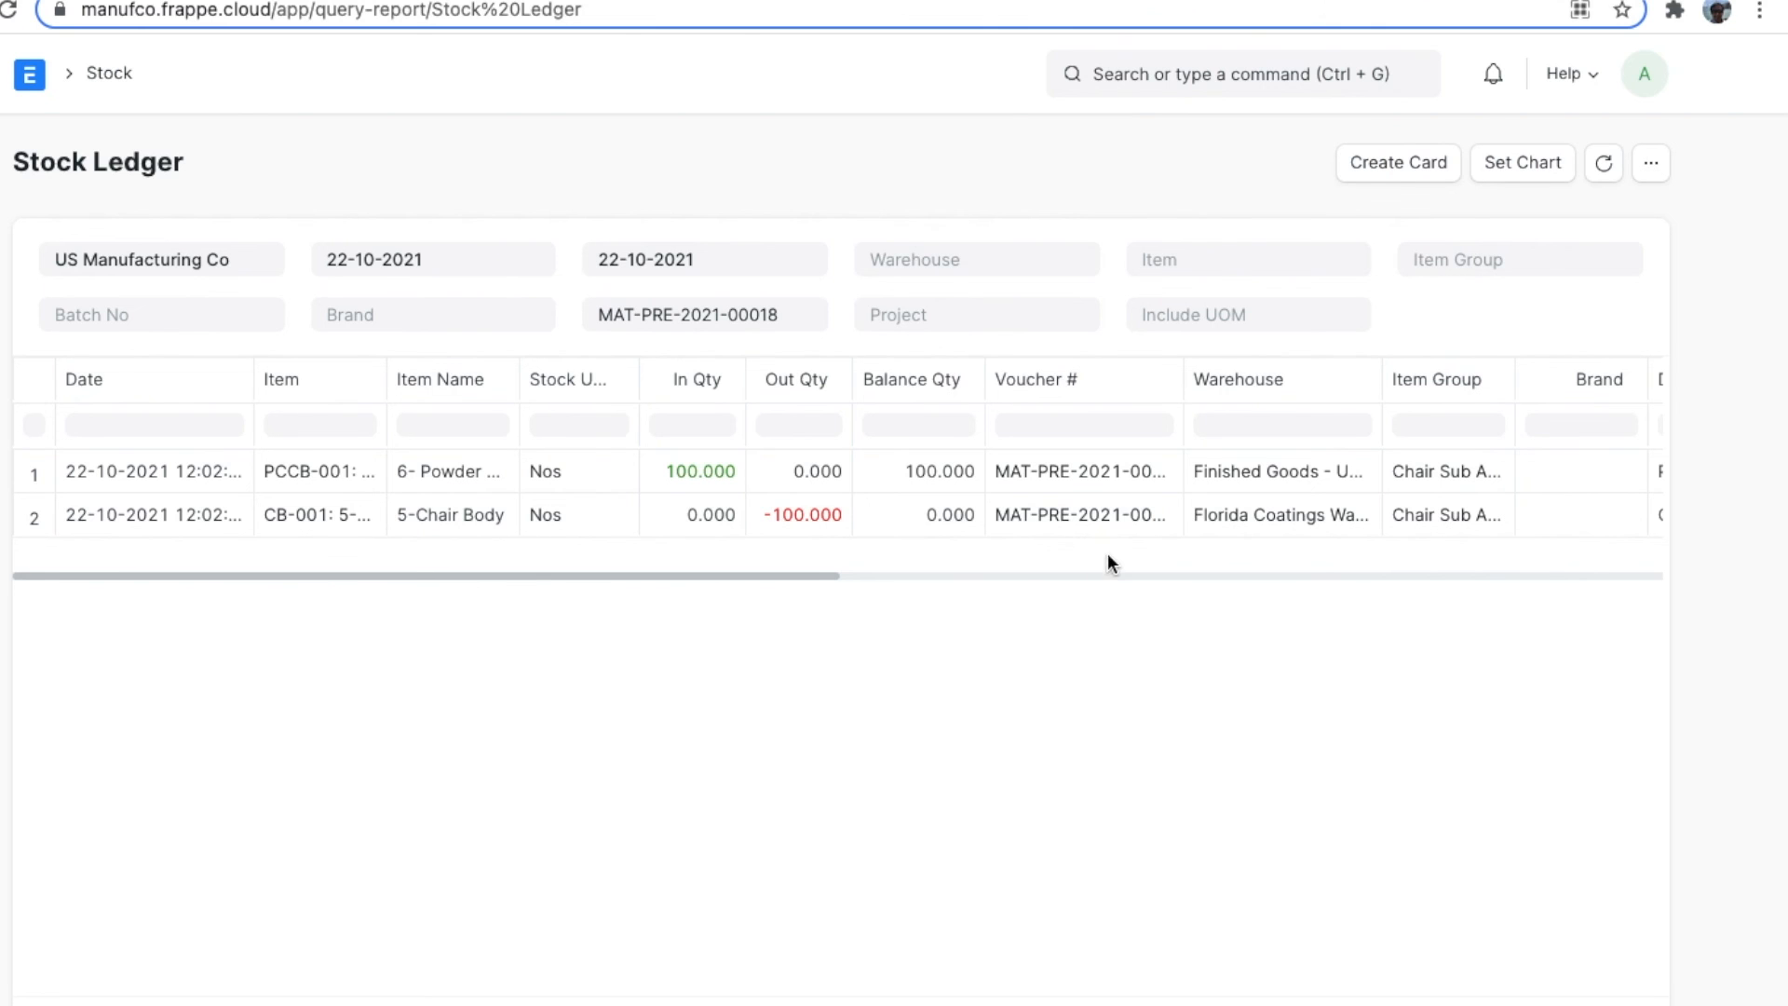
{"action": "scroll", "coordinate": [1096, 524], "scroll_direction": "right", "scroll_amount": 5}
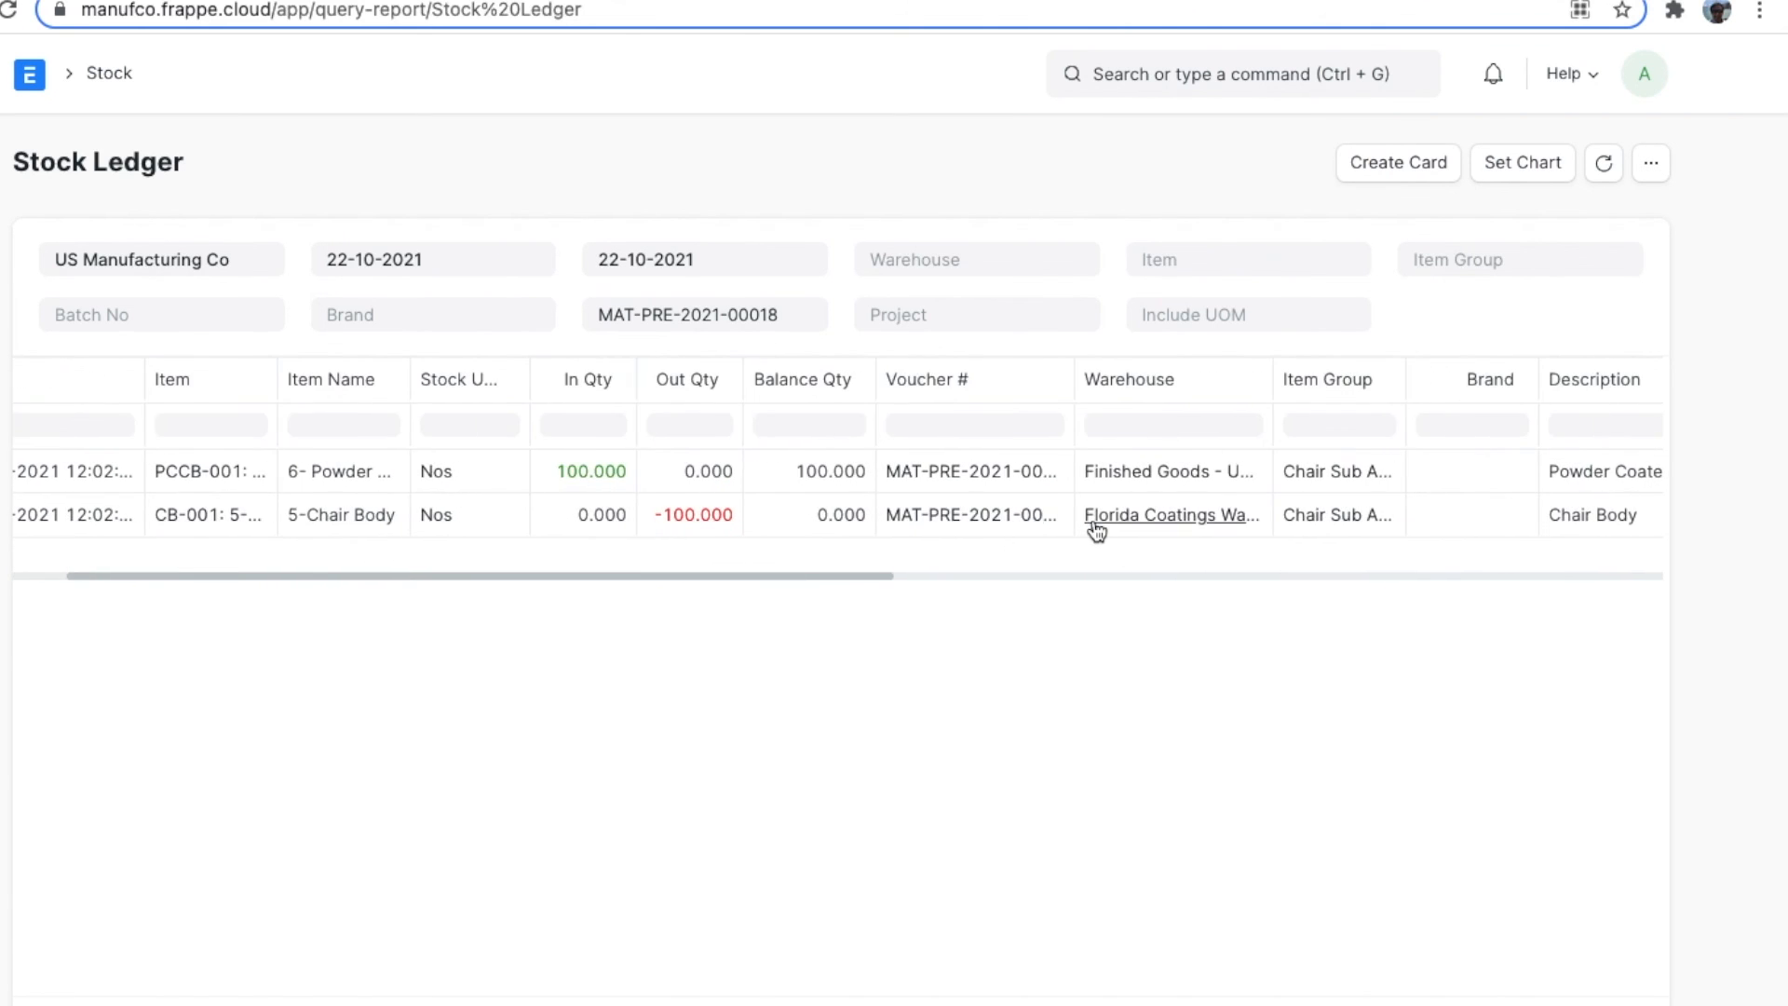
{"action": "scroll", "coordinate": [1097, 529], "scroll_direction": "right", "scroll_amount": 10}
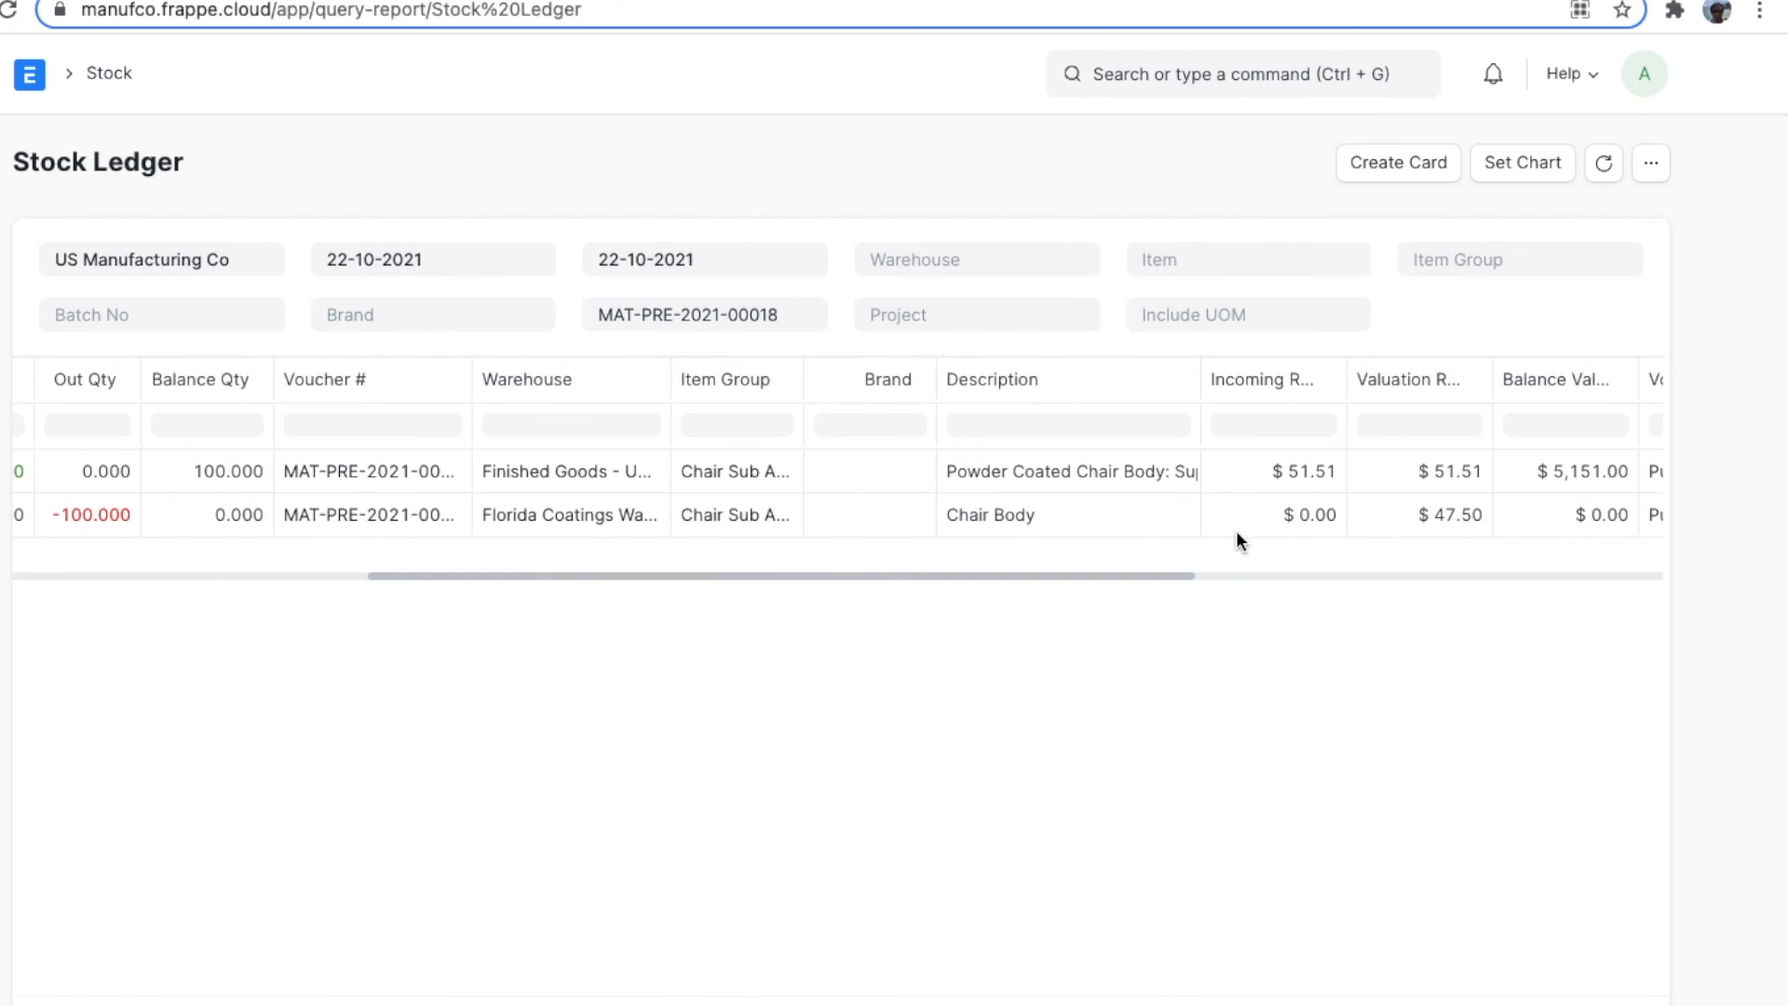
{"action": "scroll", "coordinate": [1218, 538], "scroll_direction": "right", "scroll_amount": 2}
{"action": "left_click", "coordinate": [1328, 521]}
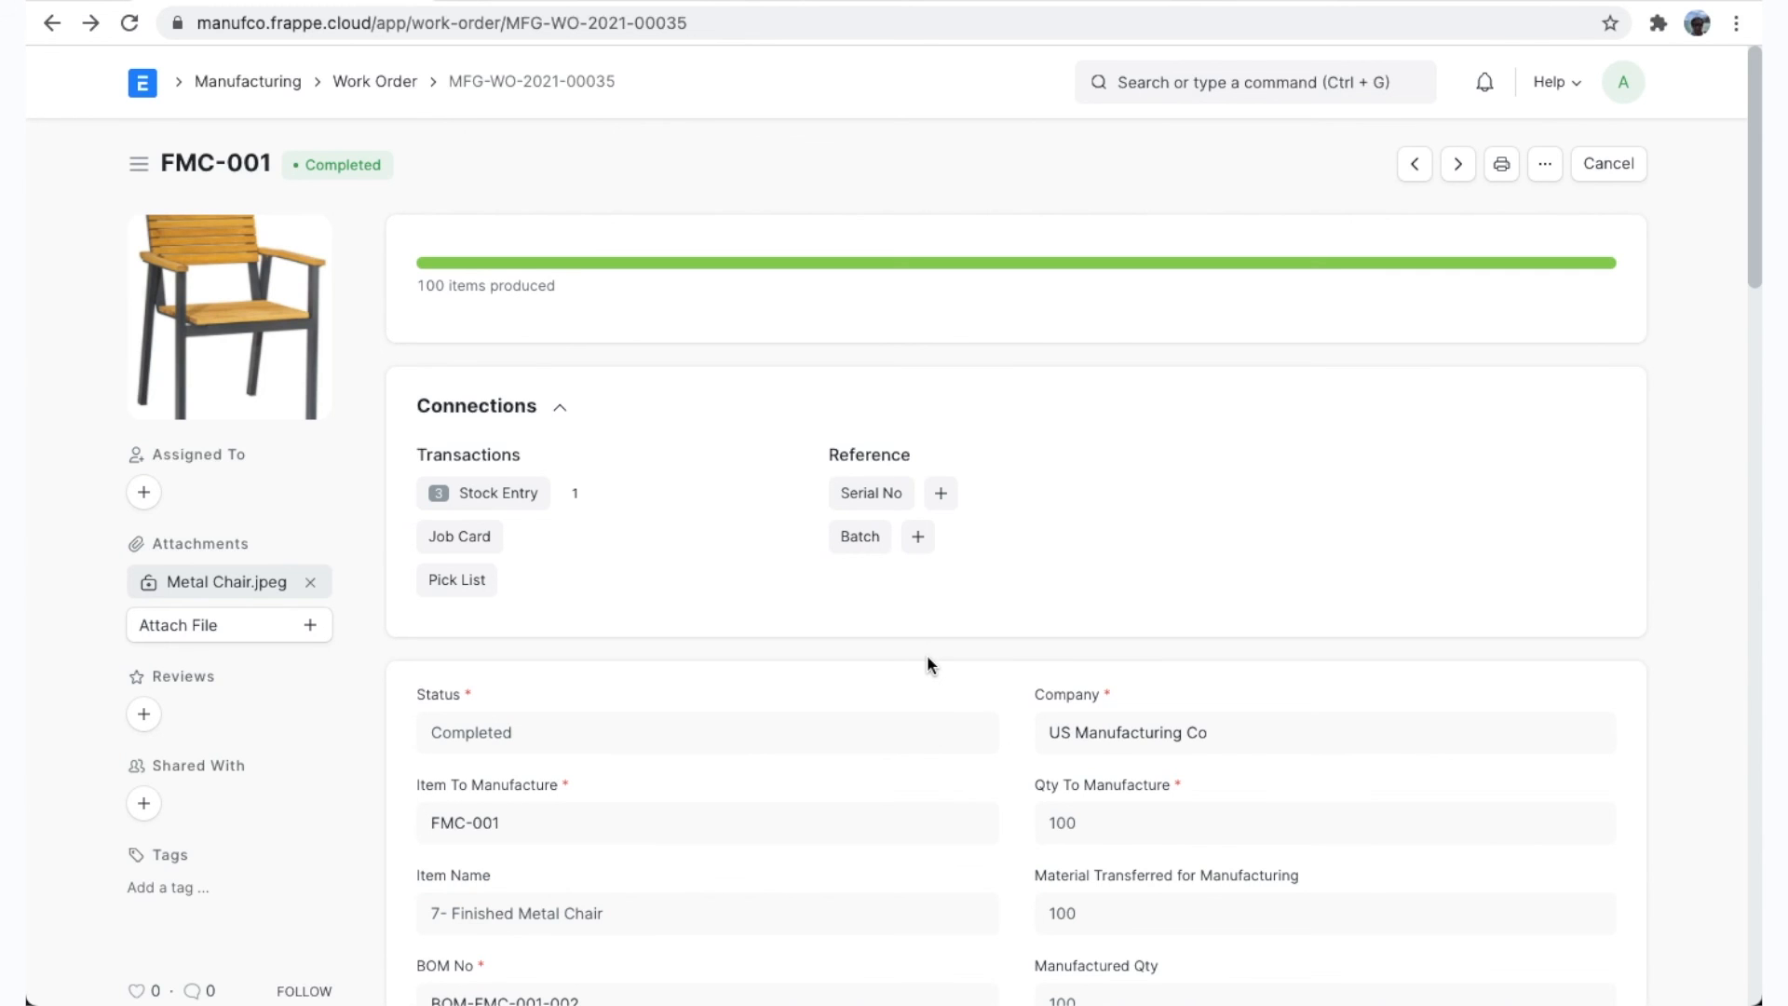
Switch from the FMC-001 work order to production plan MFG-PP-2021-00007 to check its production progress.
{"action": "key", "text": "ctrl+Tab"}
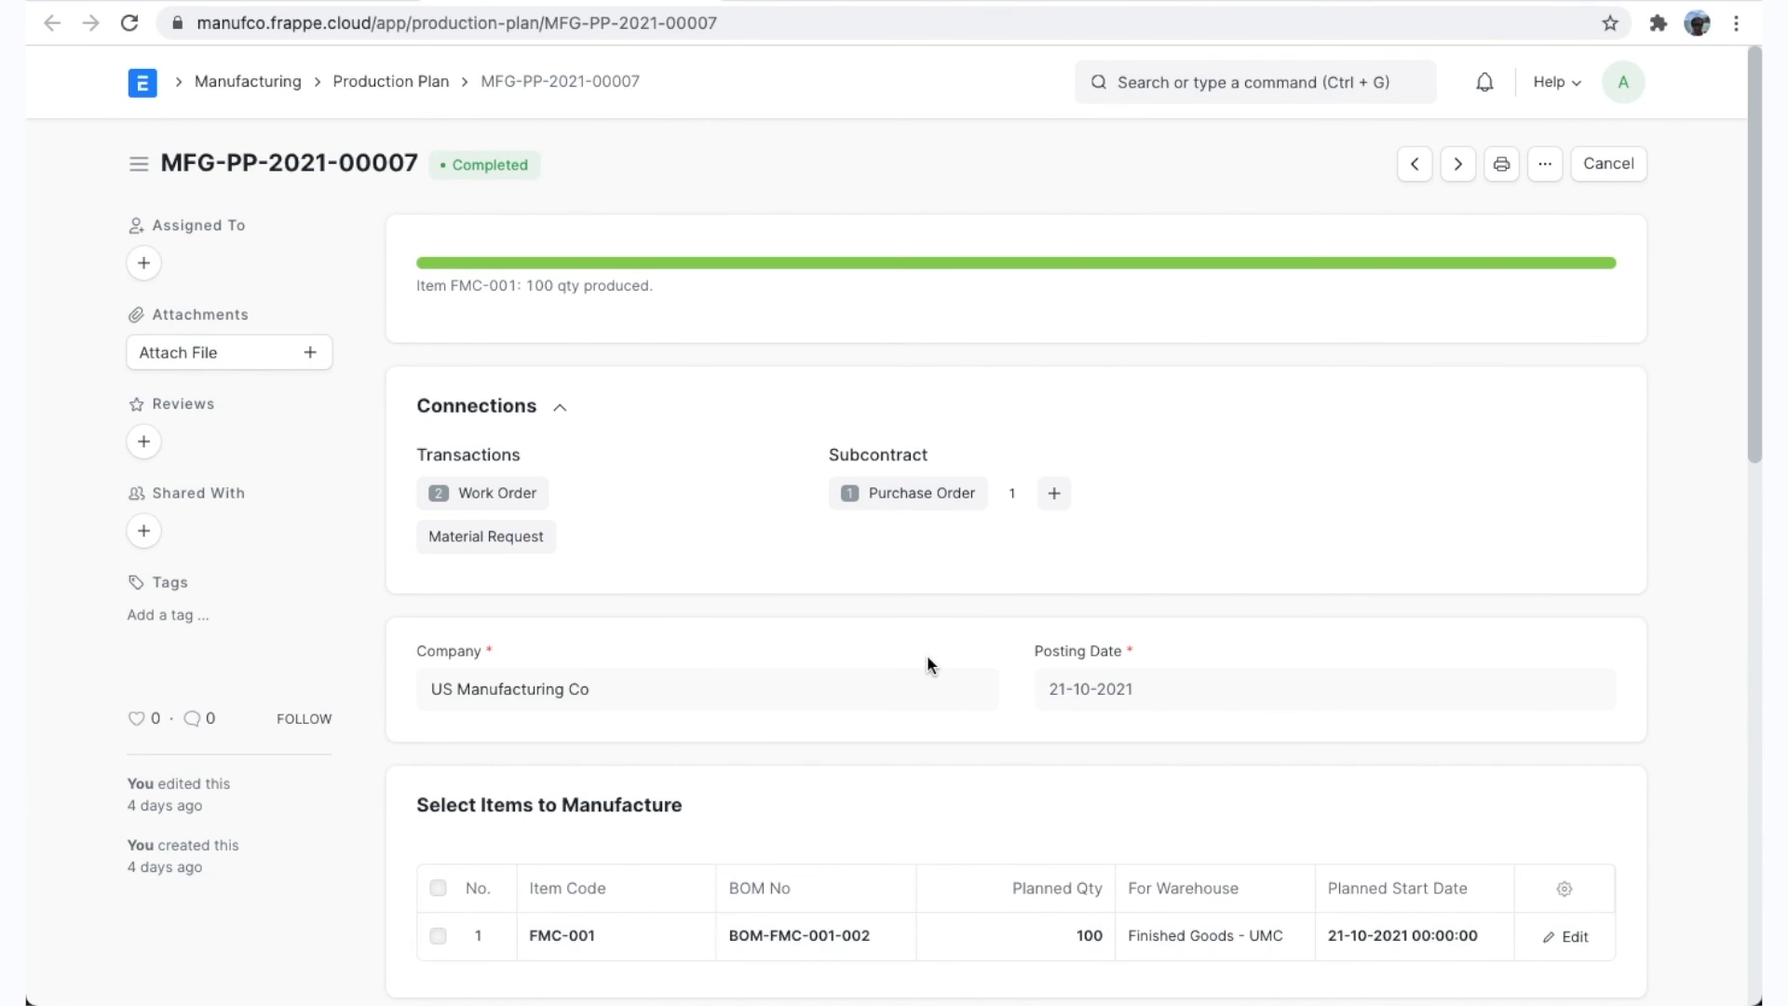